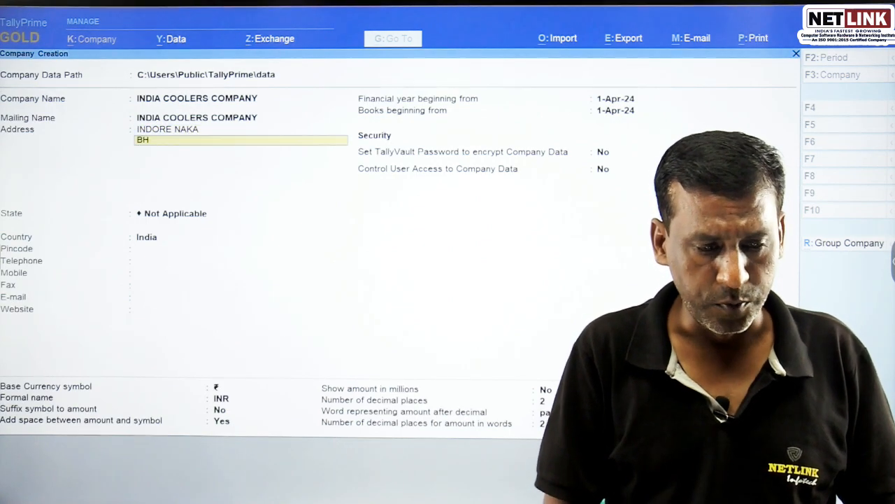
# - Complete the address, the state Madhya Pradesh and the pincode, and create INDIA COOLERS COMPANY
pyautogui.press('Return')
pyautogui.press('Return')
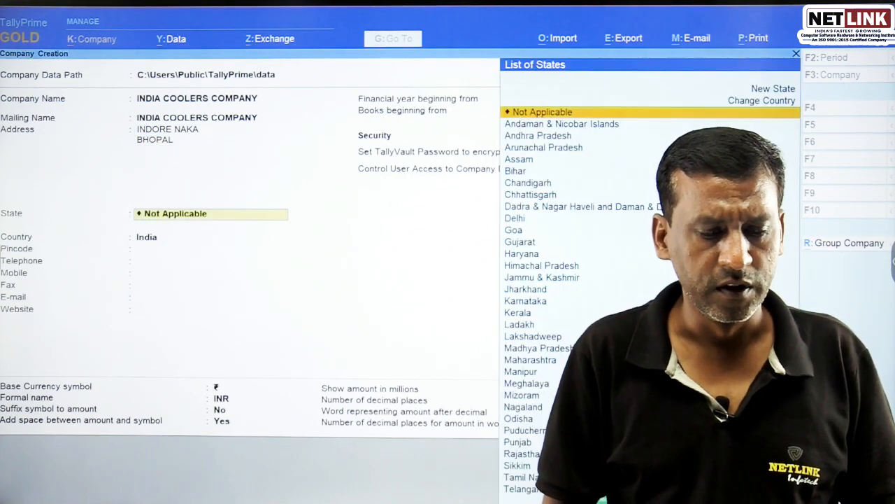
pyautogui.press('Return')
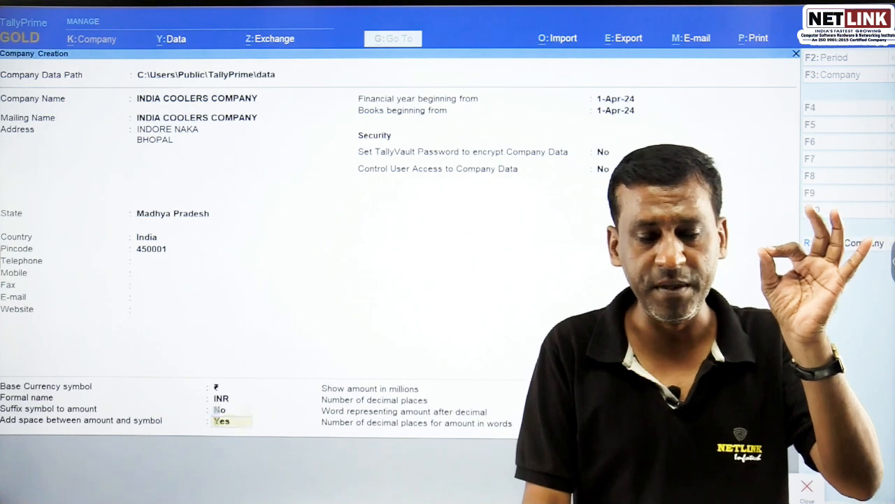
pyautogui.press('Return')
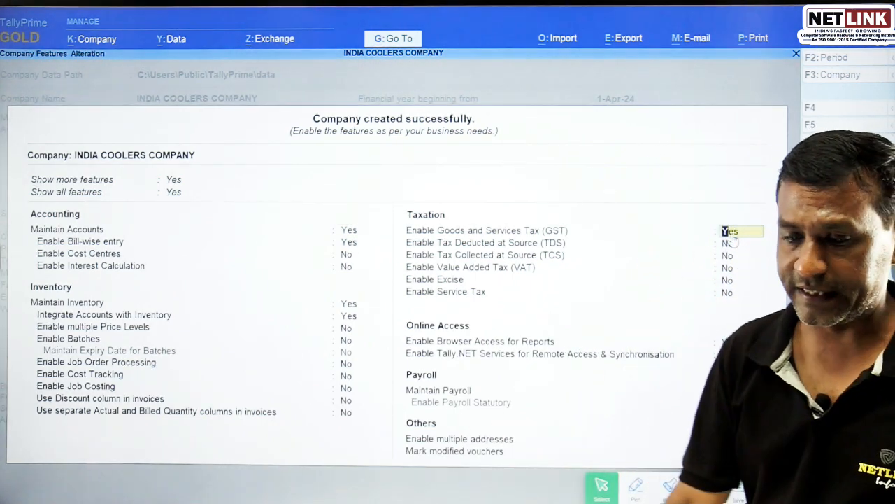
# - Enable GST for the company with Regular registration applicable from 1-Apr-24, enter the GSTIN and set the GSTR1 periodicity to Quarterly
pyautogui.press('Return')
pyautogui.press('Return')
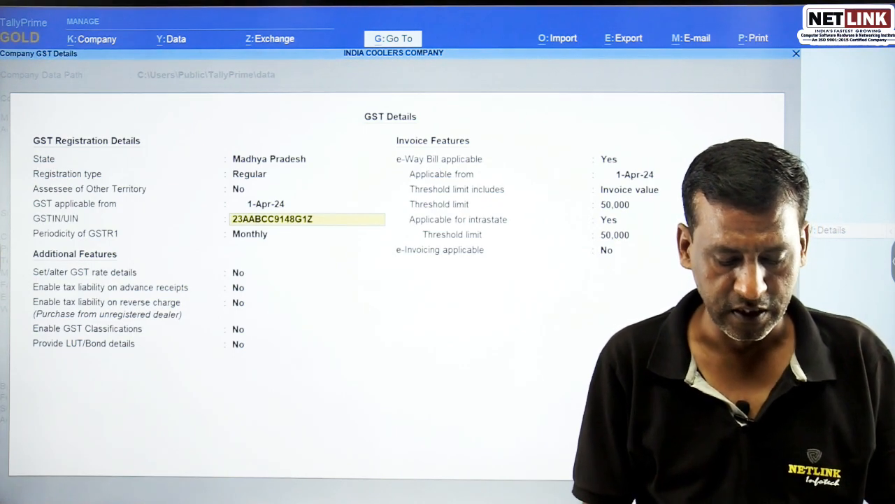
pyautogui.press('Return')
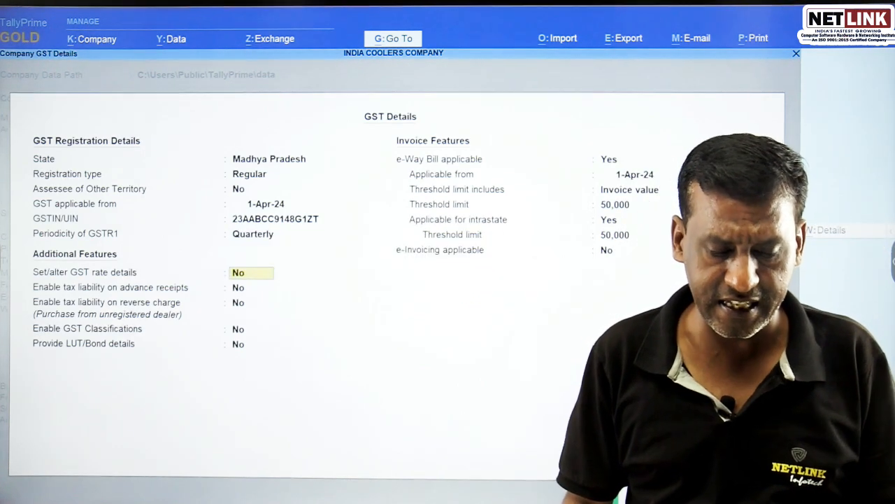
# - Set the GST rate details option to Yes, keep the default HSN and tax details, and save the GST details and company features
pyautogui.press('Return')
pyautogui.press('Return')
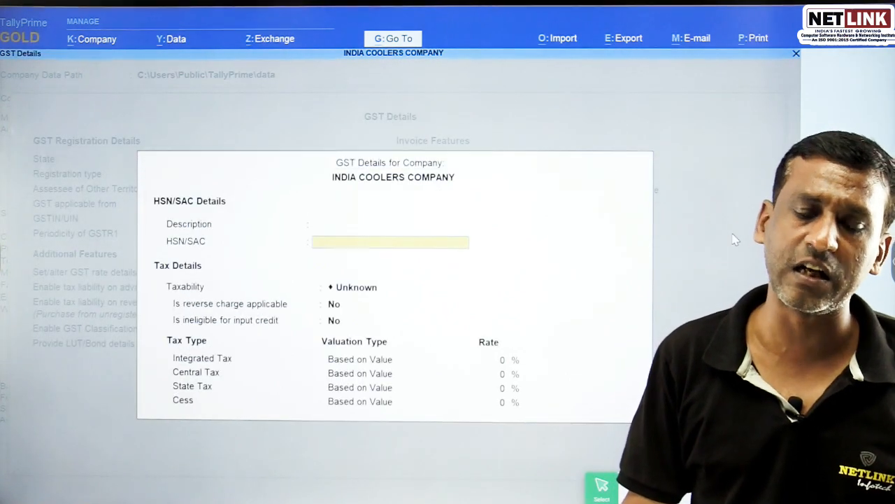
pyautogui.press('Return')
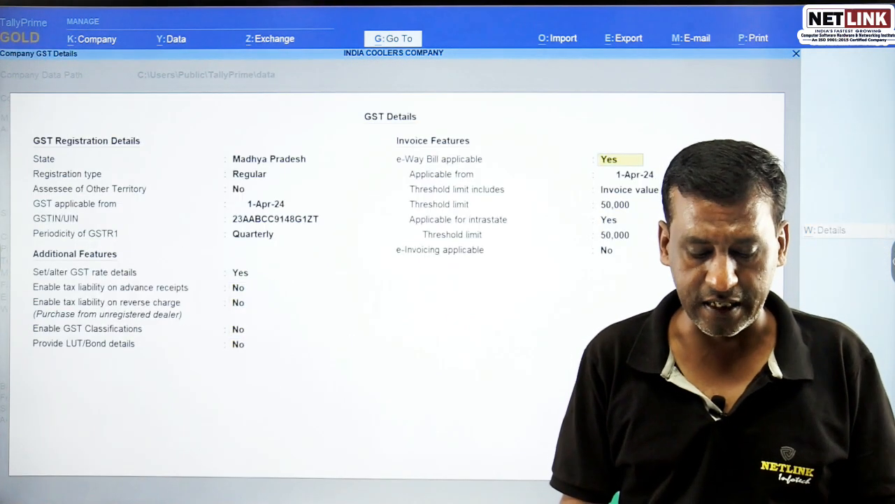
pyautogui.press('Return')
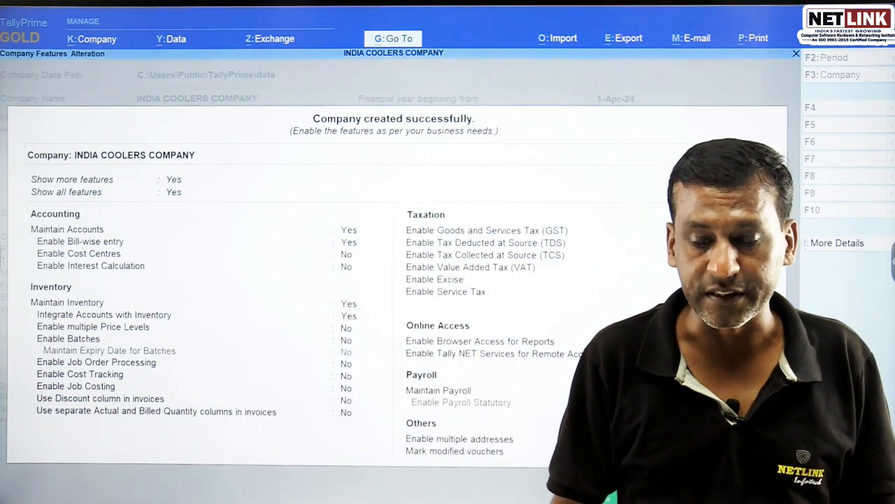
pyautogui.hotkey('ctrl', 'a')
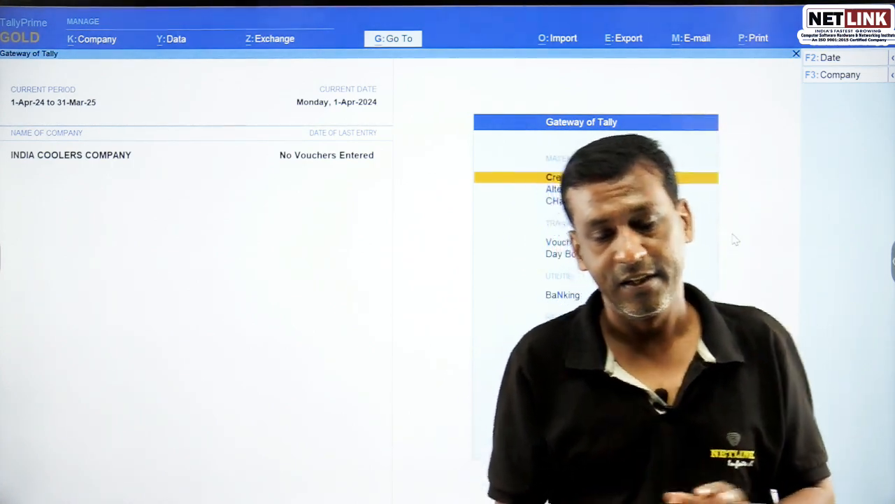
# - Start a new ledger named APOLLO COOLERS JALGOAN under the Sundry Creditors group
pyautogui.press('Return')
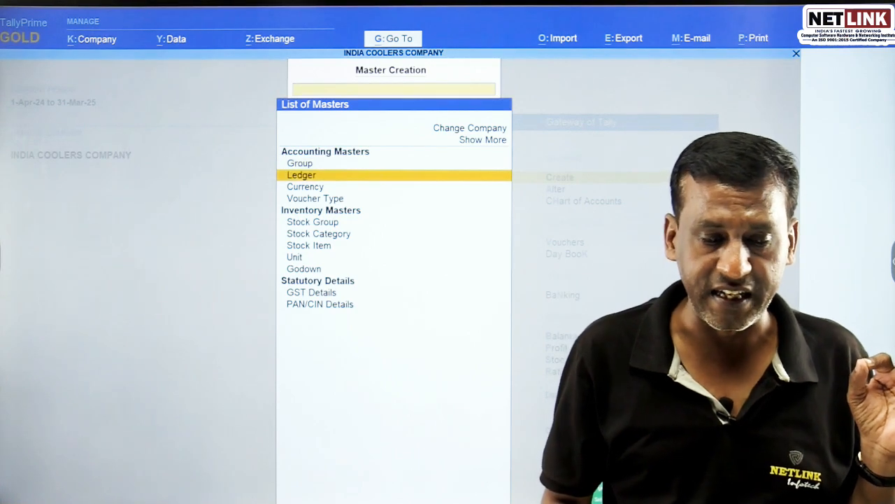
pyautogui.press('Return')
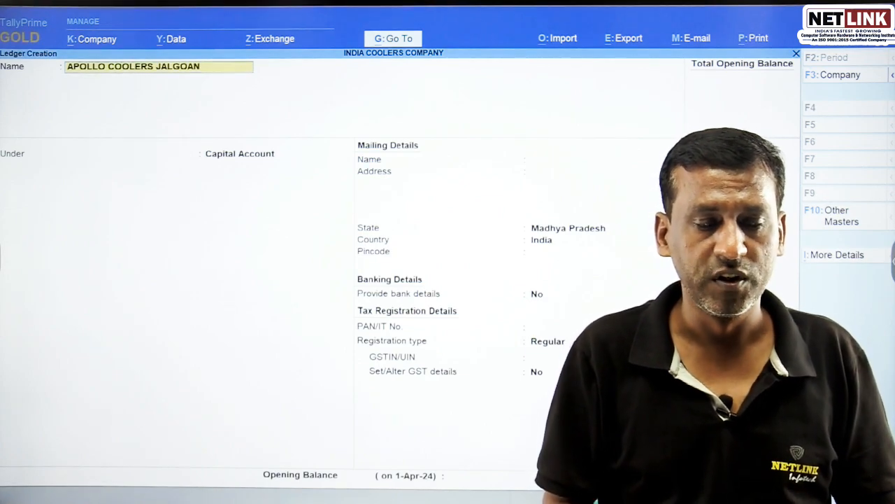
pyautogui.press('Return')
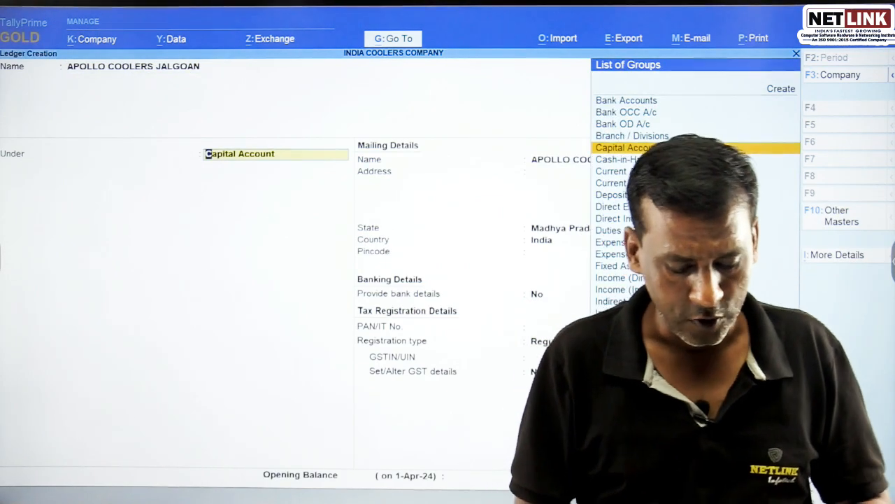
pyautogui.write('M')
pyautogui.press('BackSpace')
pyautogui.write('SUND')
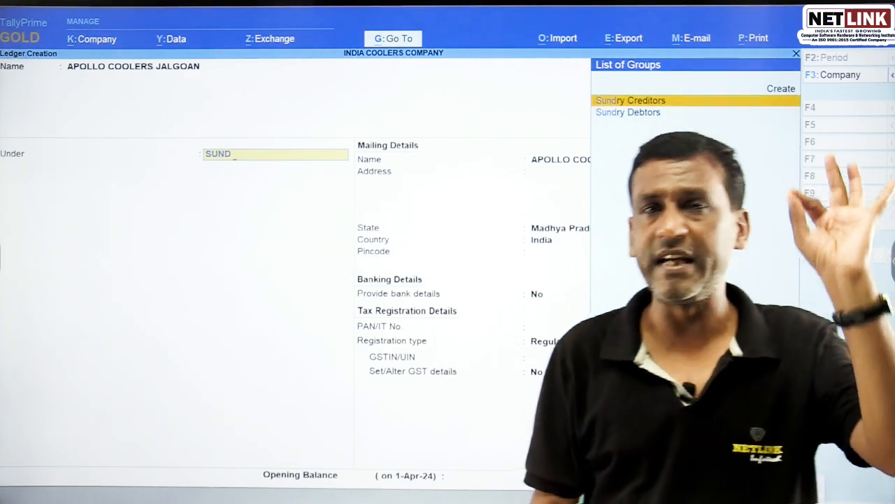
pyautogui.press('Return')
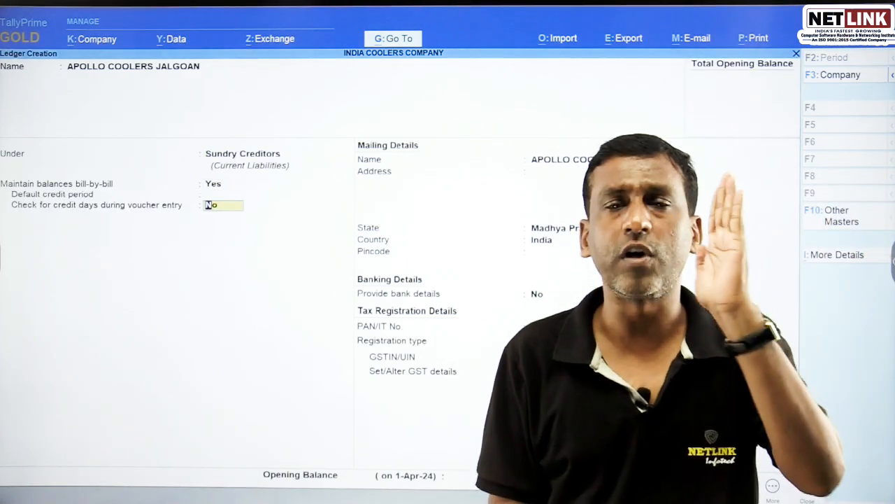
# - Set the APOLLO COOLERS JALGOAN ledger's state to Maharashtra, keep the remaining defaults with a blank GSTIN, and save the ledger
pyautogui.press('Return')
pyautogui.press('Return')
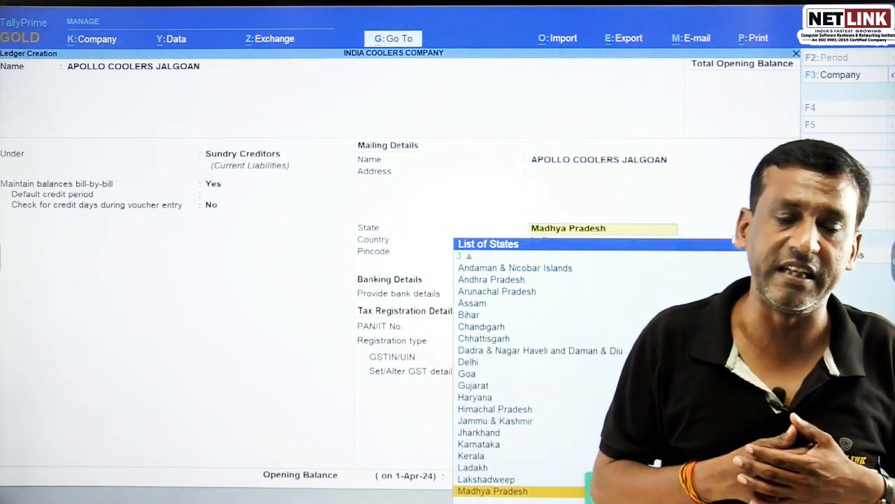
pyautogui.write('MAHA')
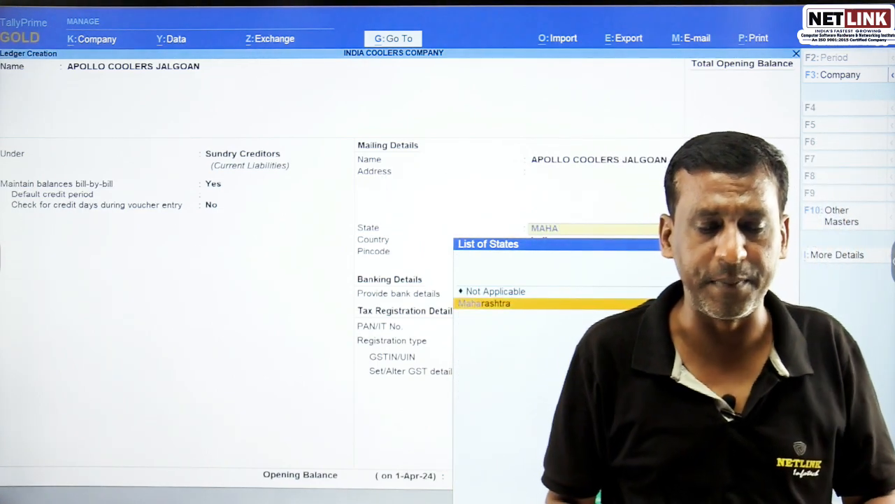
pyautogui.press('Return')
pyautogui.press('Return')
pyautogui.press('Return')
pyautogui.press('Return')
pyautogui.press('Return')
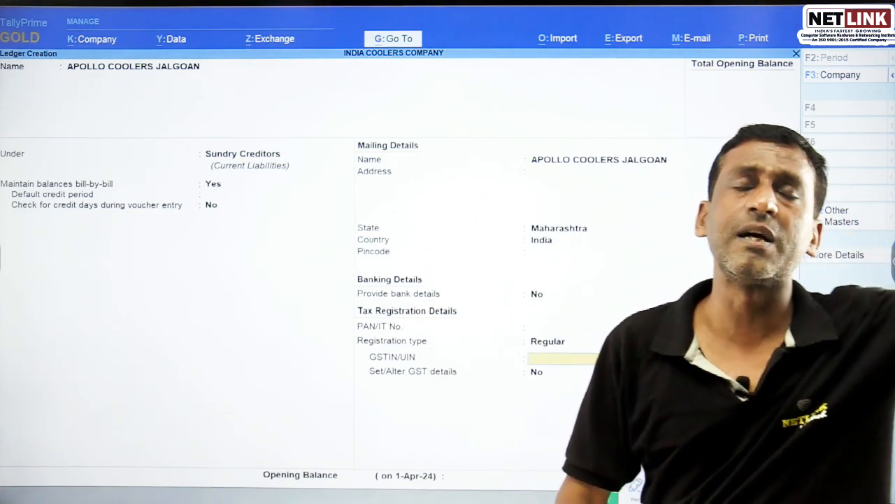
pyautogui.press('Return')
pyautogui.press('Return')
pyautogui.press('Return')
pyautogui.press('Return')
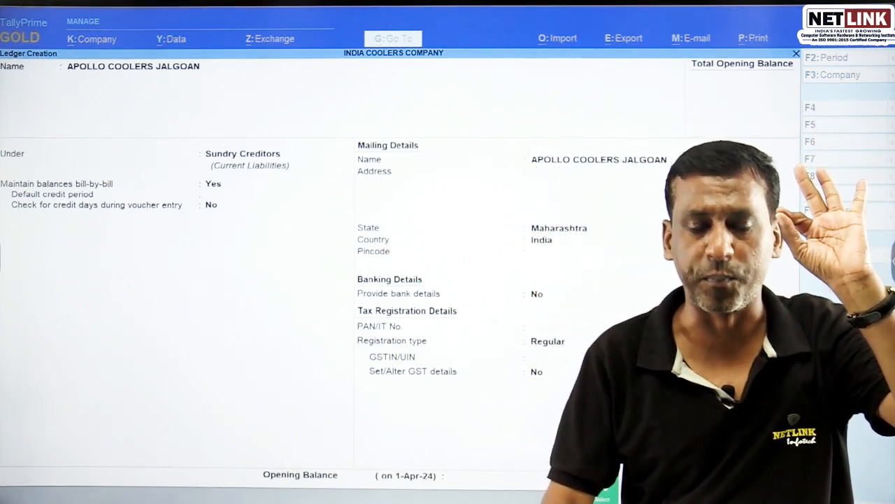
pyautogui.press('Return')
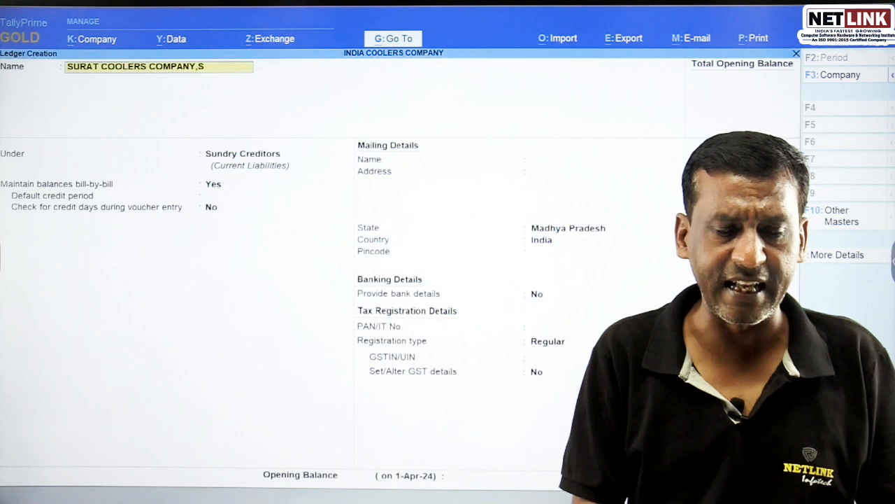
# - Name the next ledger SURAT COOLERS COMPANY,SURAT and place it under the Sundry Debtors group
pyautogui.press('Return')
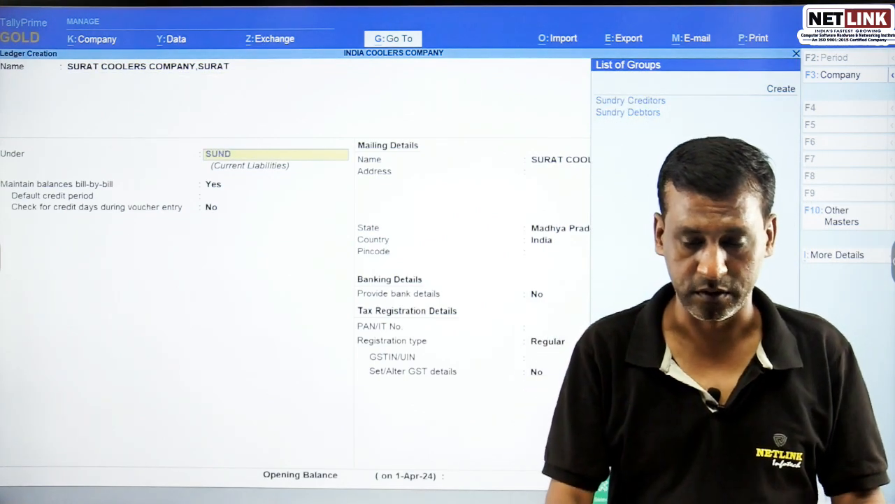
pyautogui.write('SUND')
pyautogui.press('Down')
pyautogui.press('Return')
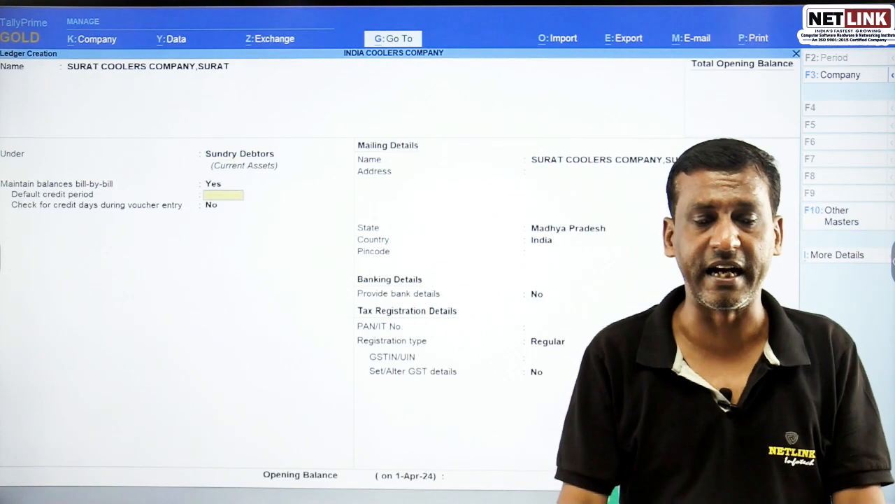
# - Set the state of the SURAT COOLERS COMPANY,SURAT ledger to Gujarat and save the ledger
pyautogui.press('Return')
pyautogui.press('Return')
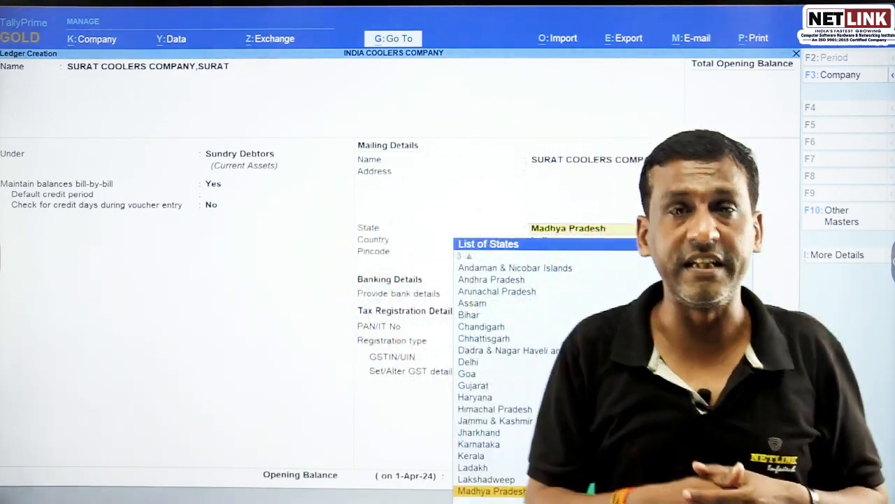
pyautogui.write('GU')
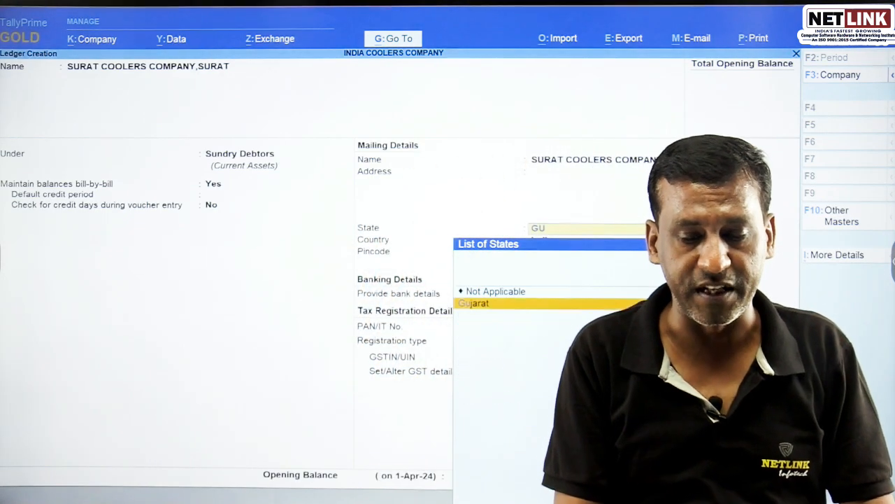
pyautogui.press('Return')
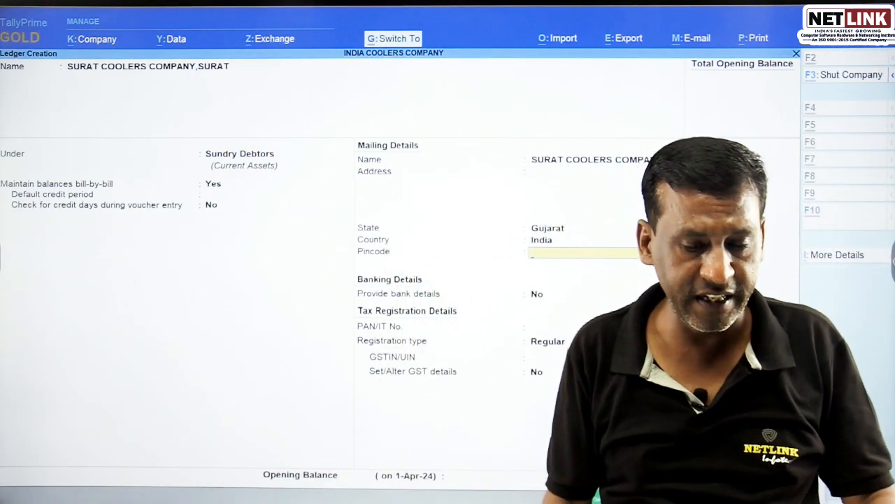
pyautogui.hotkey('ctrl', 'a')
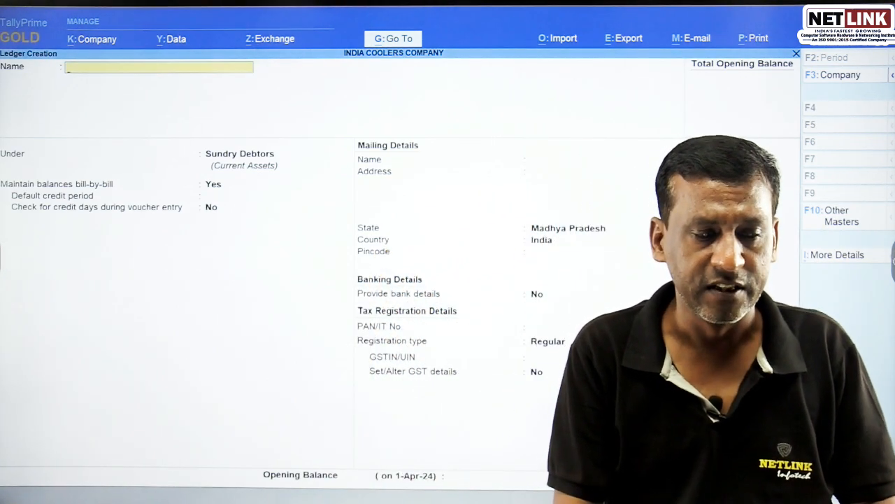
# - Create a CGST ledger under Duties & Taxes with duty type GST, tax type Central Tax and no rounding method
pyautogui.press('Return')
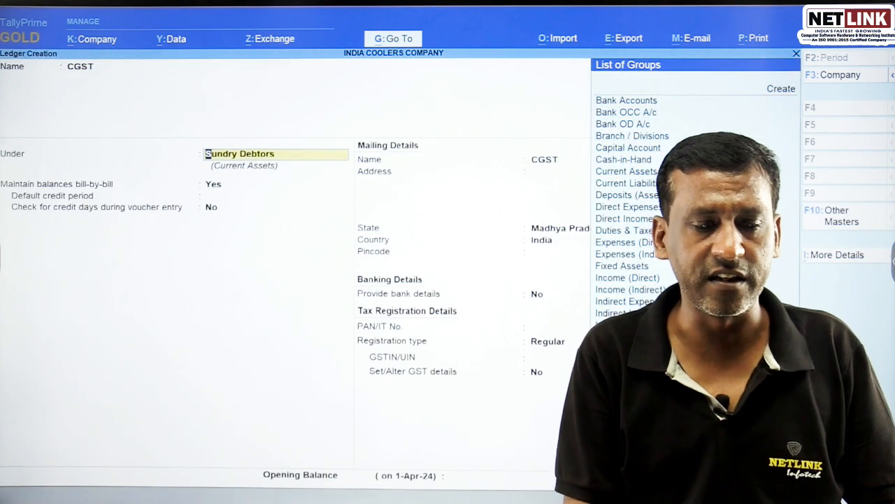
pyautogui.write('du')
pyautogui.press('Return')
pyautogui.press('Up')
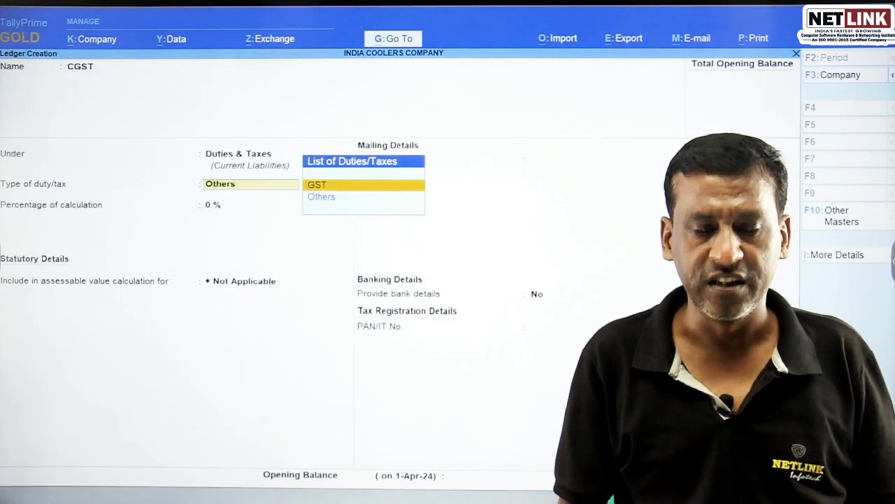
pyautogui.press('Return')
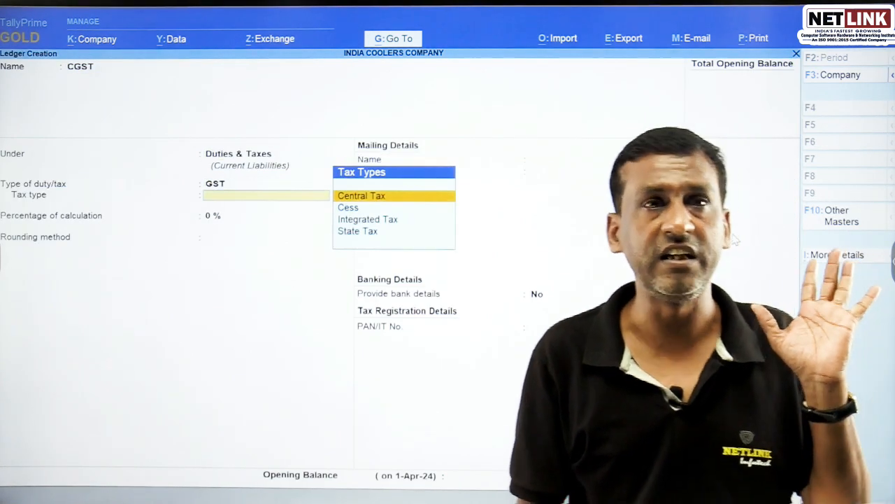
pyautogui.press('Down')
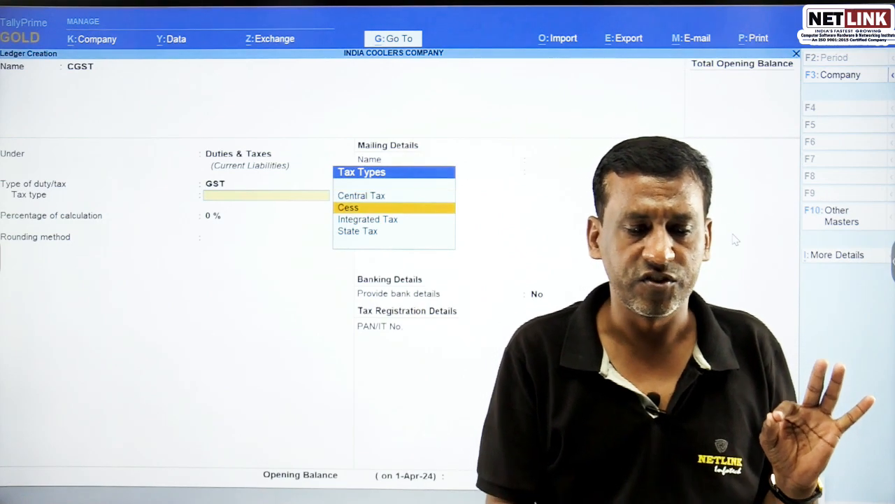
pyautogui.press('Up')
pyautogui.press('Return')
pyautogui.press('Return')
pyautogui.press('Return')
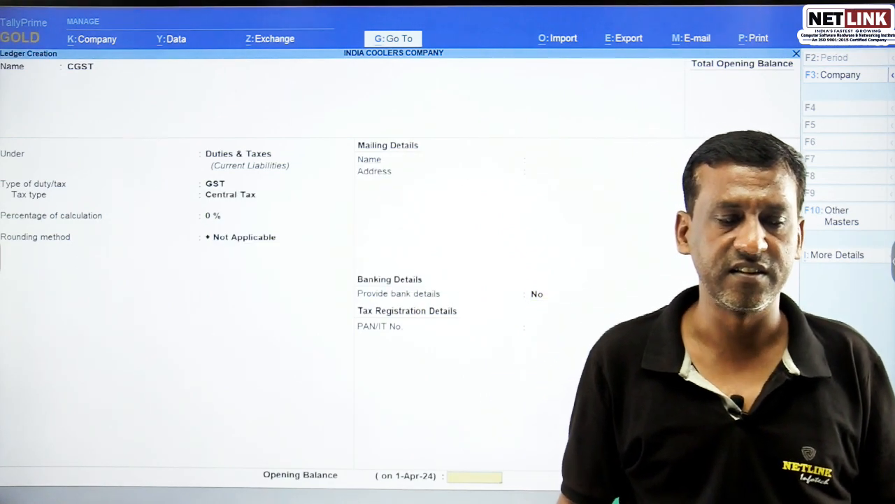
pyautogui.press('Return')
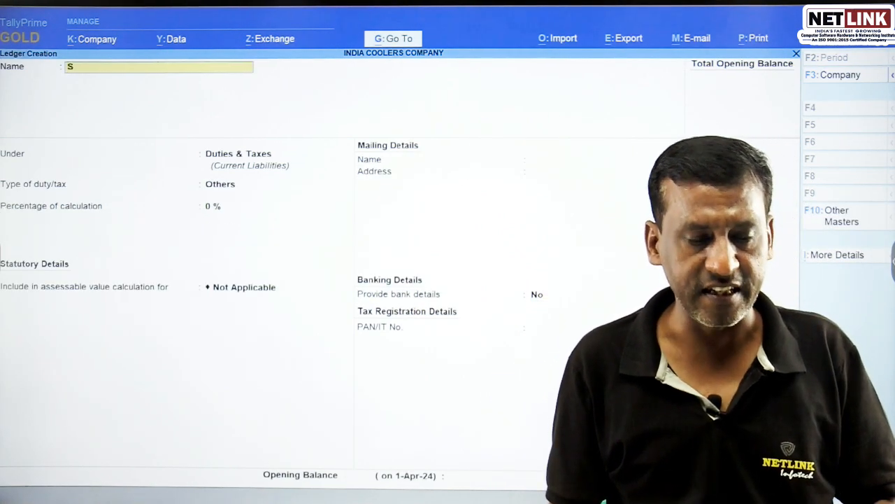
# - Create an SGST ledger under Duties & Taxes with duty type GST, tax type State Tax and no rounding method
pyautogui.press('Return')
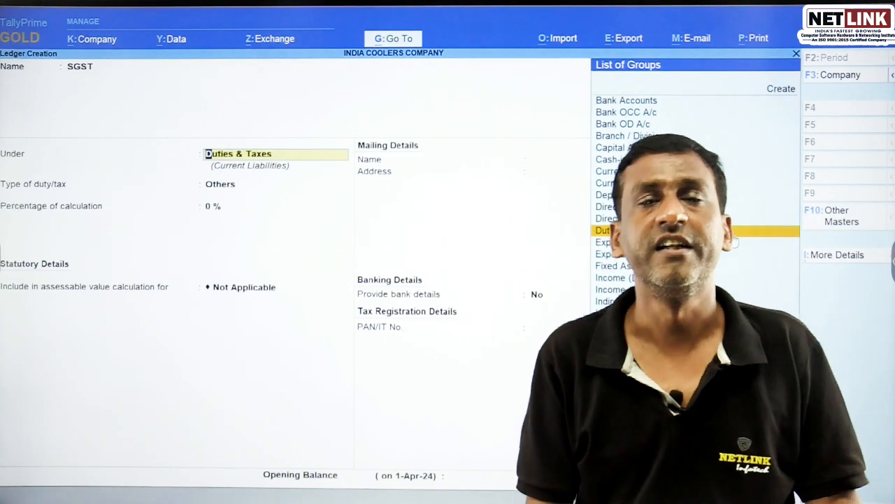
pyautogui.press('Return')
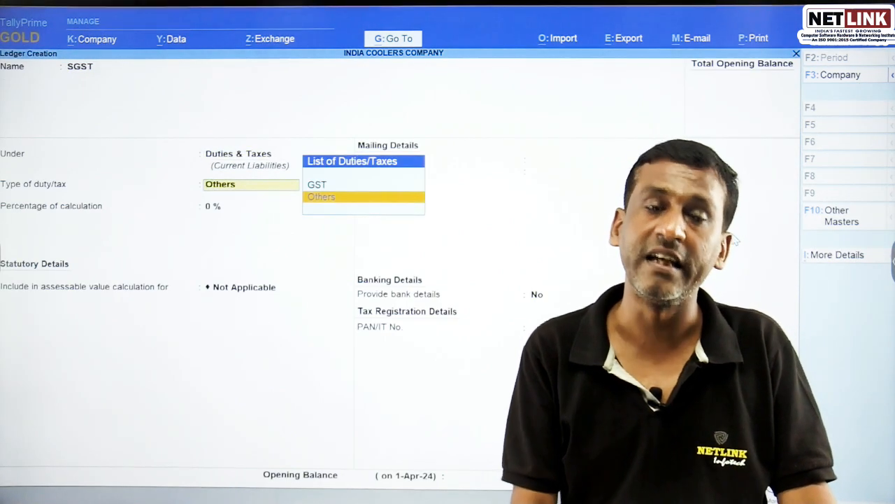
pyautogui.press('Up')
pyautogui.press('Return')
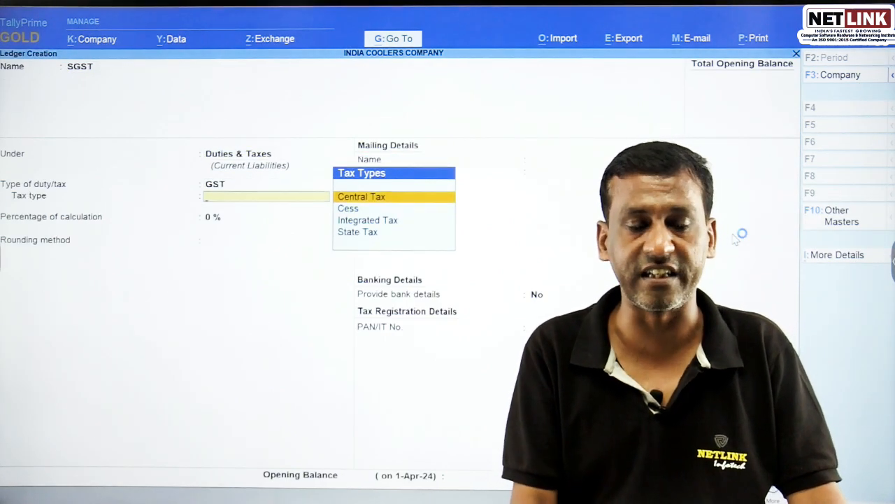
pyautogui.press('Down')
pyautogui.press('Down')
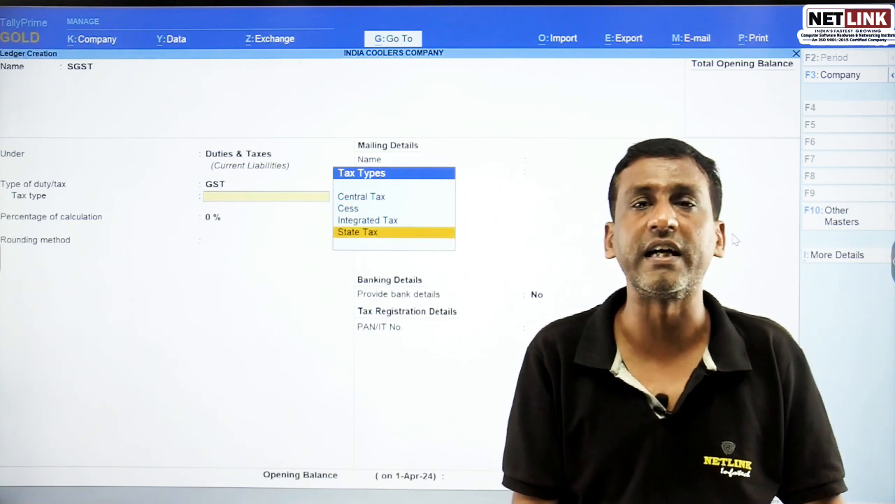
pyautogui.press('Return')
pyautogui.press('Return')
pyautogui.press('Return')
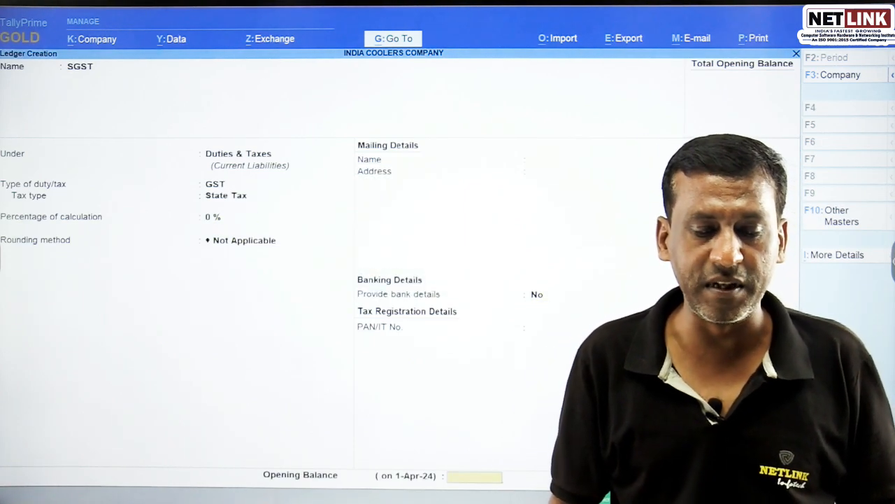
pyautogui.press('Return')
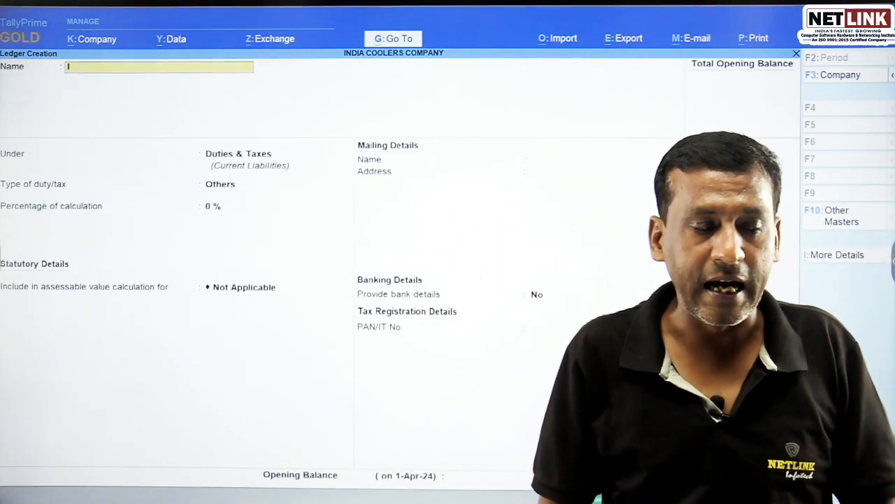
# - Create an IGST ledger under Duties & Taxes with duty type GST, tax type Integrated Tax and no rounding method
pyautogui.press('Return')
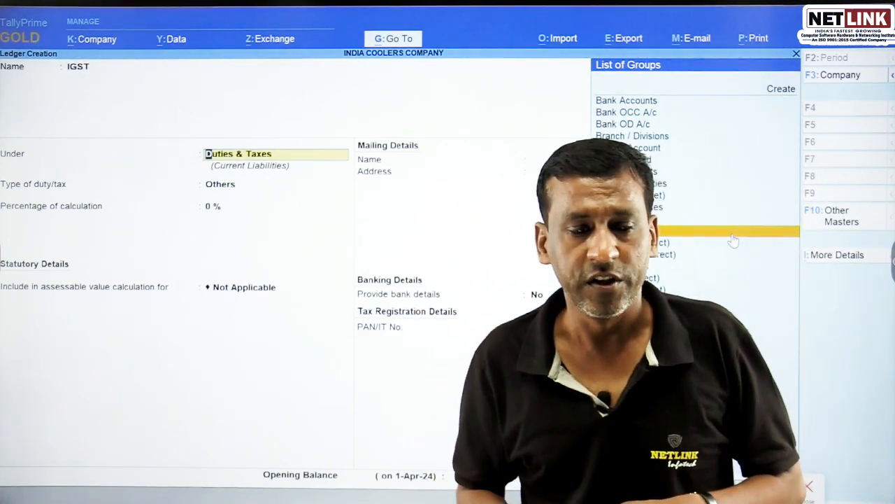
pyautogui.press('Return')
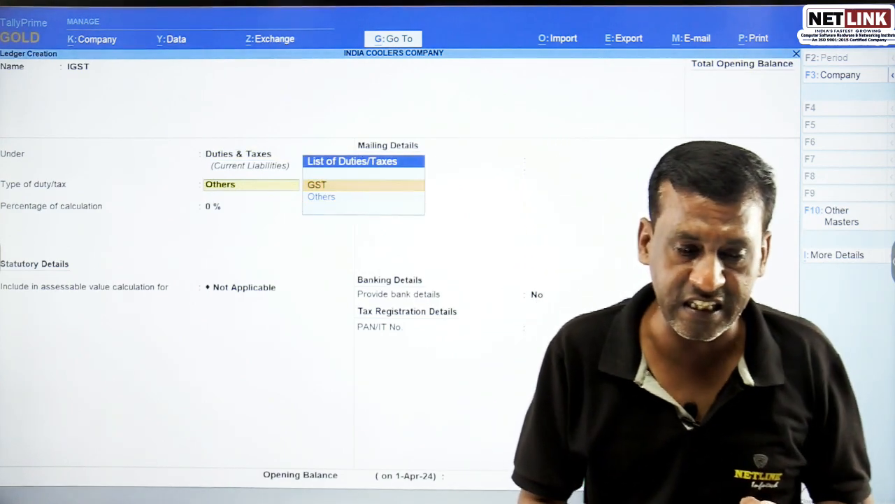
pyautogui.press('Return')
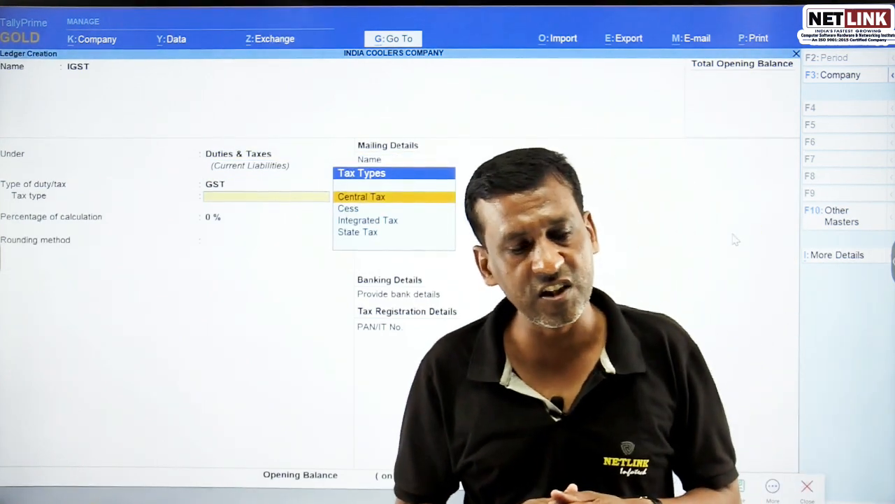
pyautogui.press('Down')
pyautogui.press('Down')
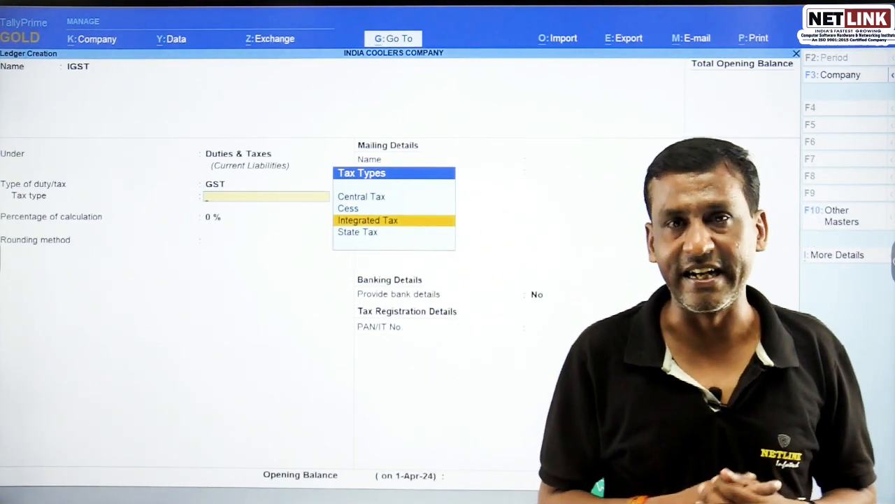
pyautogui.press('Return')
pyautogui.press('Return')
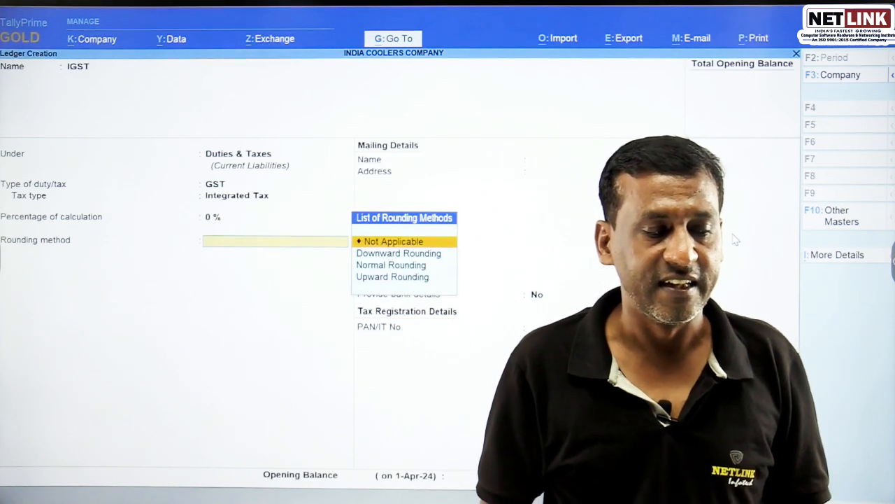
pyautogui.press('Return')
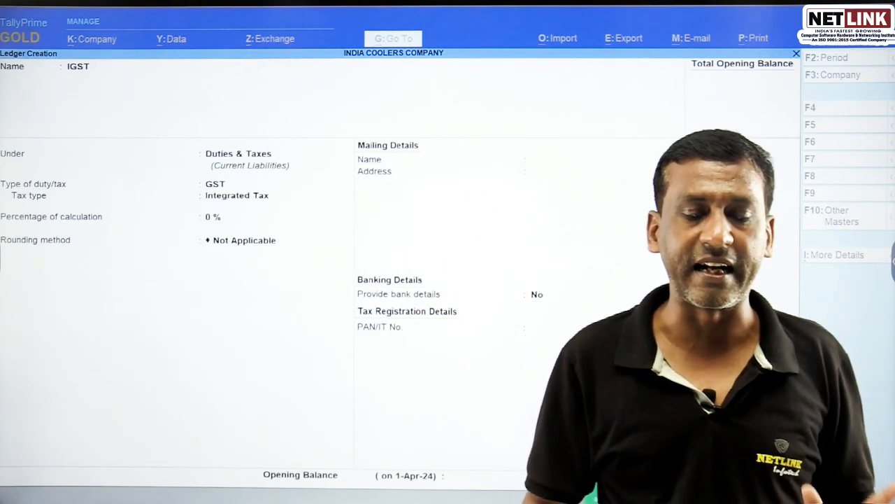
pyautogui.press('Return')
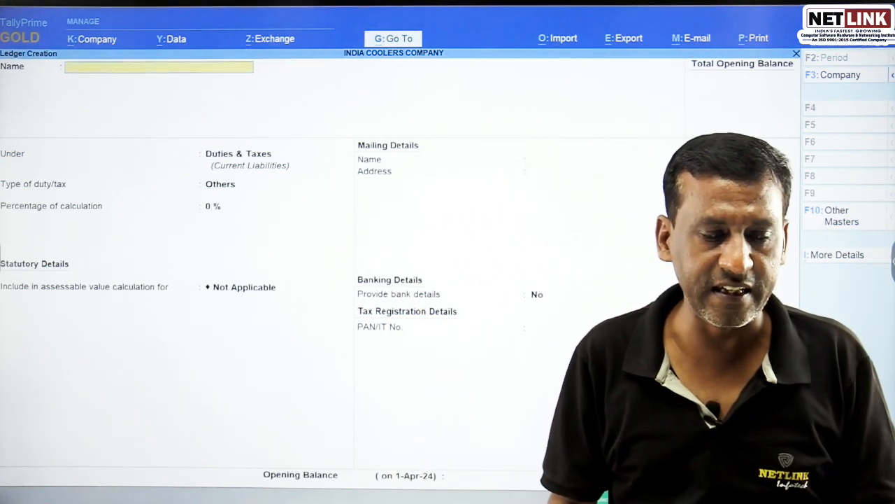
# - Create a PURCHASE ledger under Purchase Accounts with GST applicable and the ledger type left as Not Applicable
pyautogui.write('RCHASE')
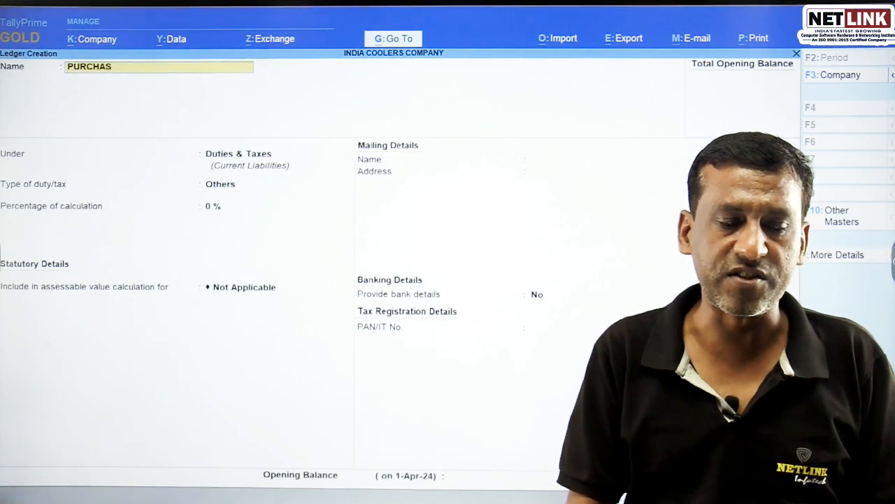
pyautogui.press('Return')
pyautogui.write('PUR')
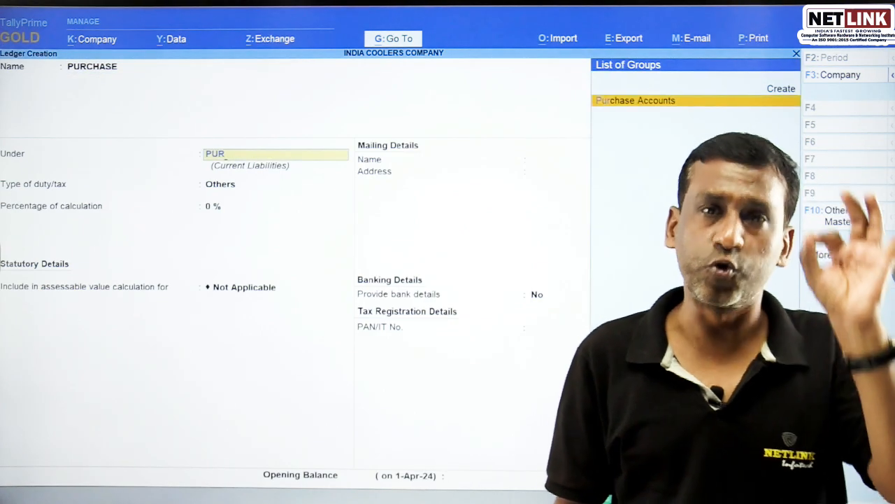
pyautogui.press('Return')
pyautogui.press('Return')
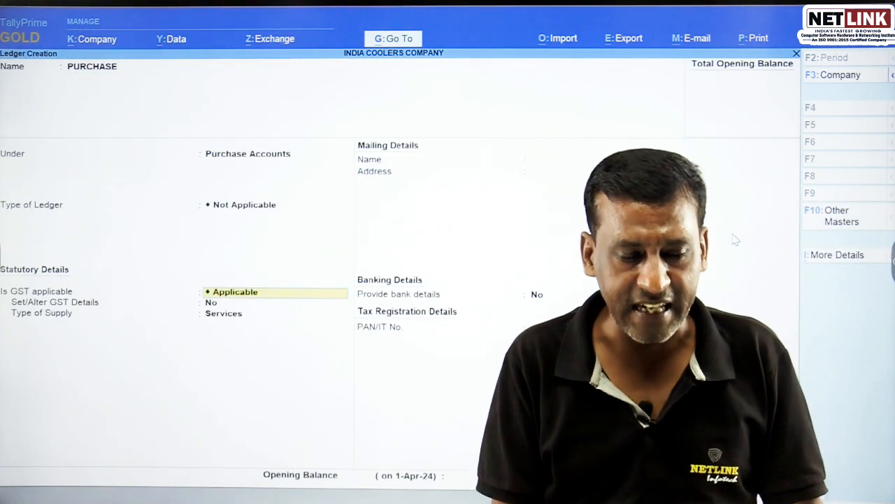
pyautogui.press('Return')
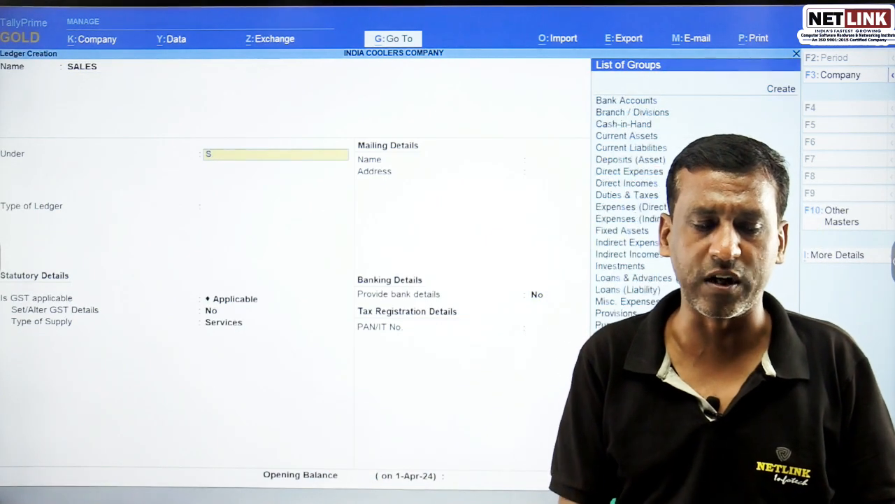
# - Save a SALES ledger under Sales Accounts with GST applicable and Goods as the type of supply, and leave master creation
pyautogui.press('Return')
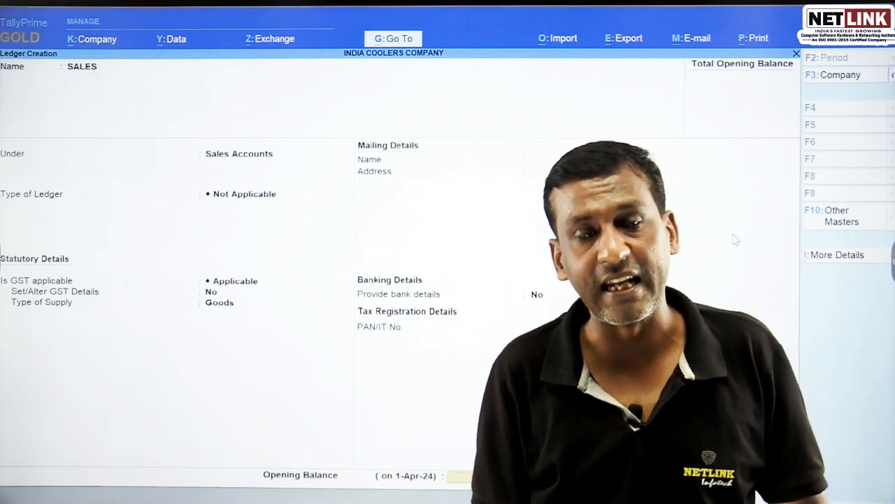
pyautogui.hotkey('ctrl', 'a')
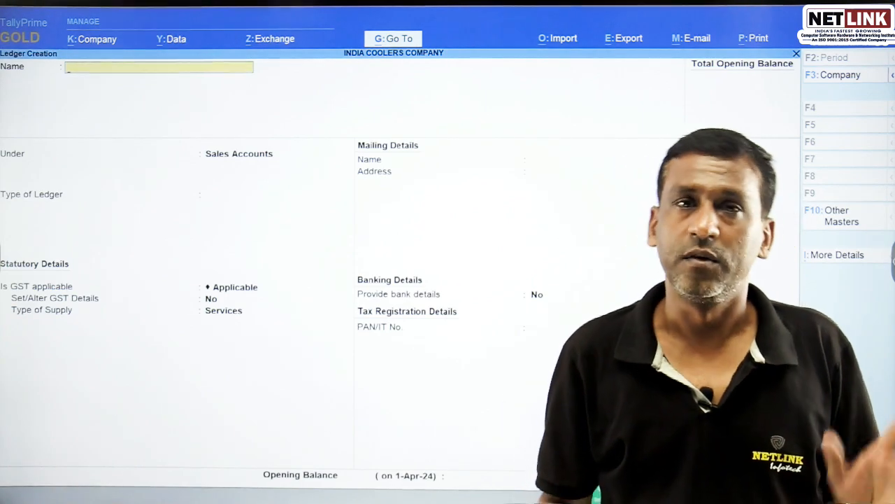
pyautogui.press('Escape')
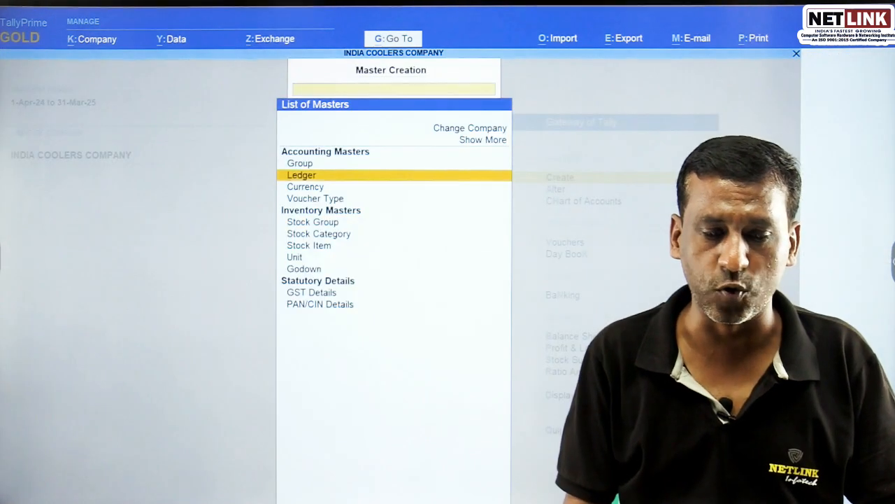
pyautogui.press('Escape')
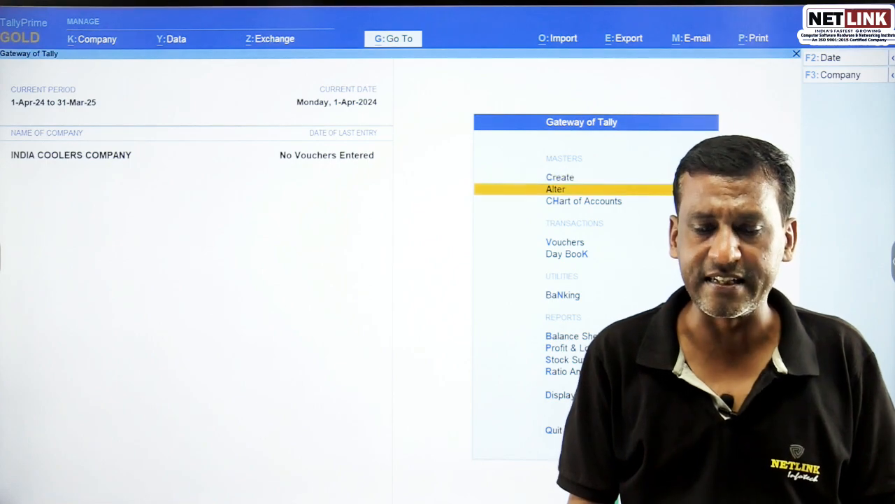
# - Review the list of ledgers available for alteration in the company, and return to the Gateway of Tally
pyautogui.press('Return')
pyautogui.press('Return')
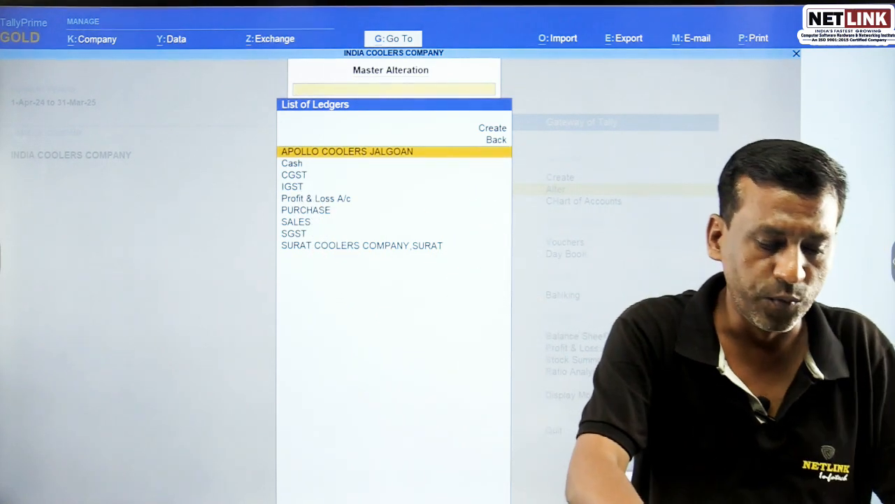
pyautogui.press('Escape')
pyautogui.press('Escape')
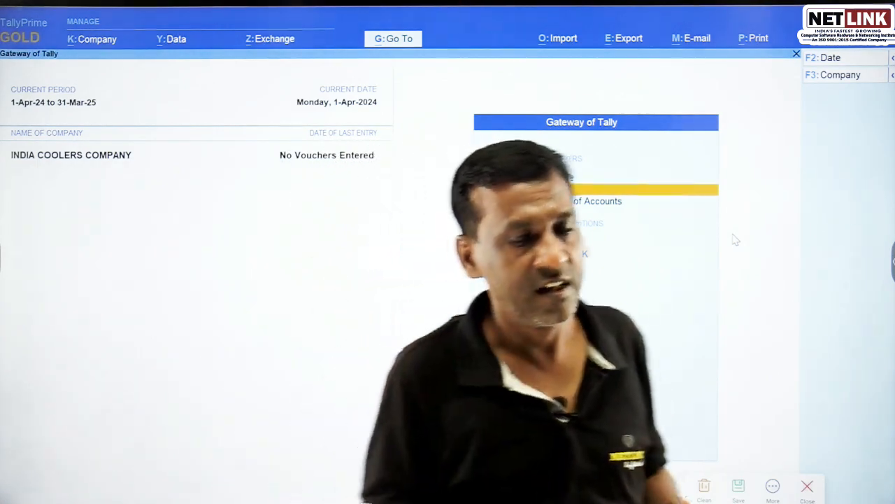
# - Start creating a stock item and name it BAJAJ COOLERS
pyautogui.press('Up')
pyautogui.press('Return')
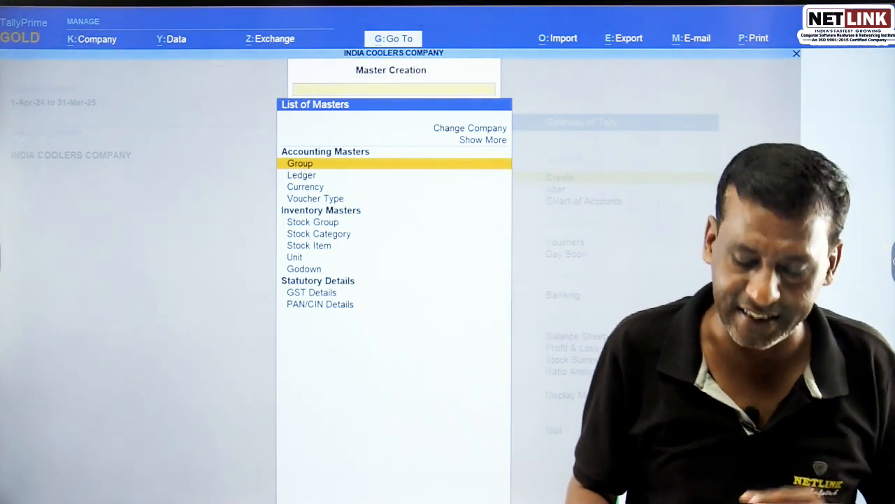
pyautogui.press('Down')
pyautogui.press('Down')
pyautogui.press('Down')
pyautogui.press('Down')
pyautogui.press('Down')
pyautogui.press('Down')
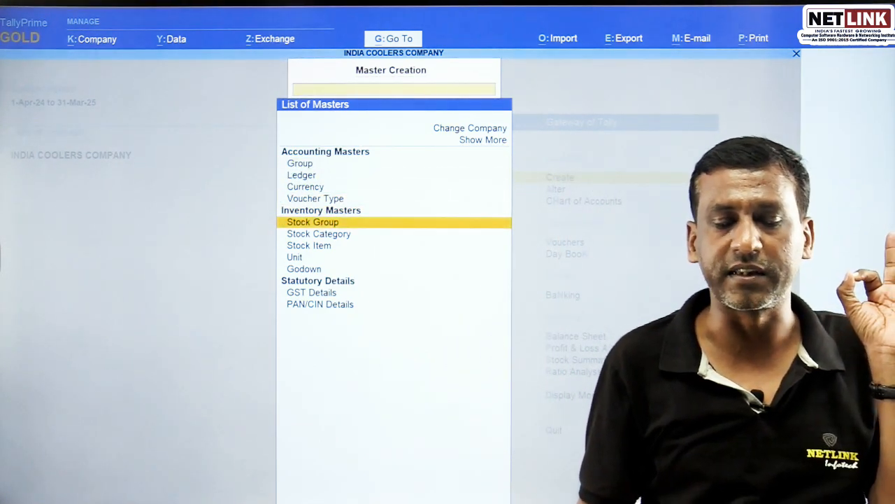
pyautogui.press('Return')
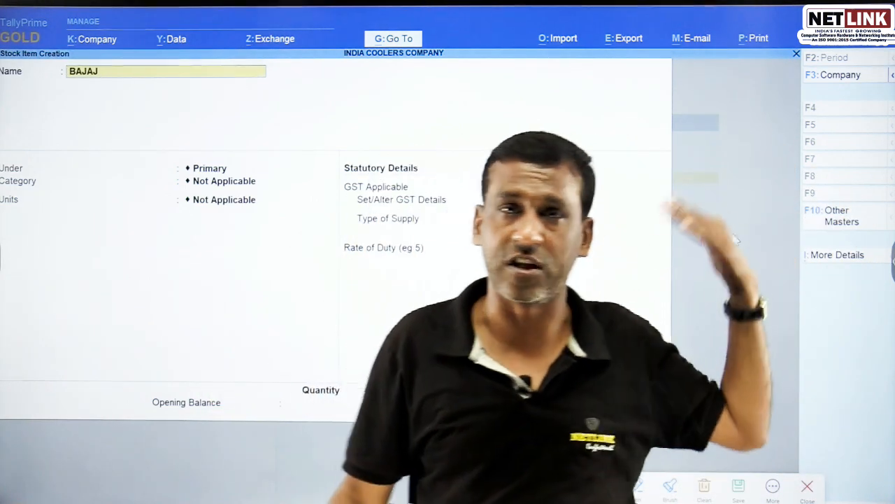
pyautogui.write('COOE')
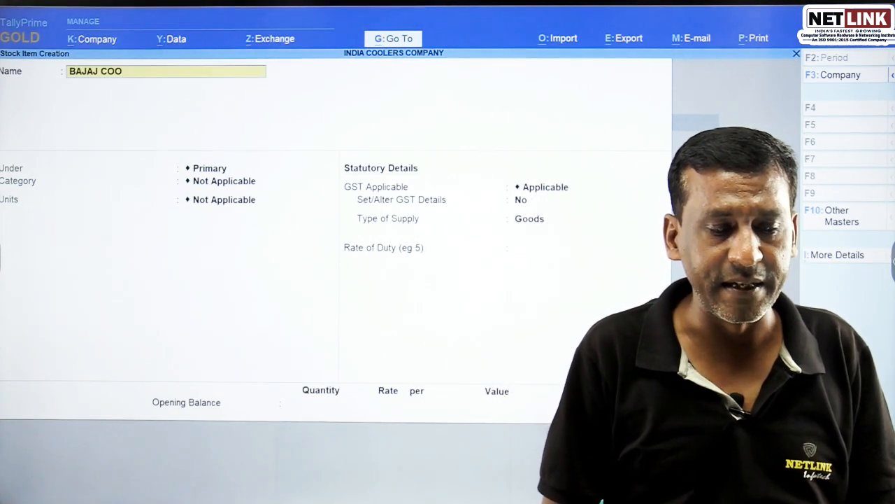
pyautogui.press('Return')
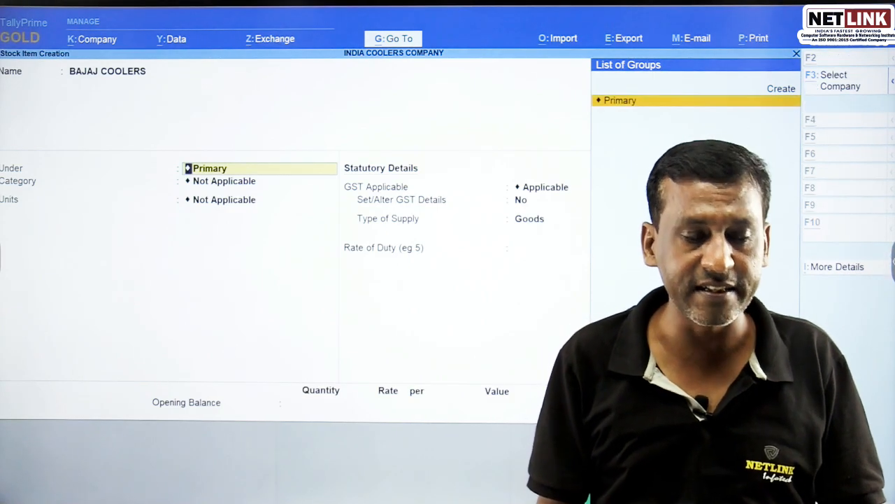
# - Create a stock group named COOLERS under Primary from within the item, without adding up item quantities
pyautogui.hotkey('alt', 'c')
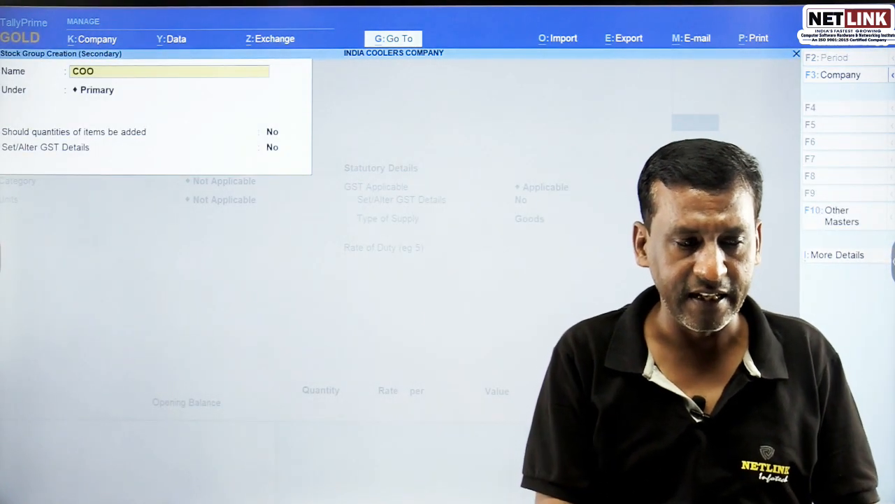
pyautogui.press('Return')
pyautogui.press('Return')
pyautogui.press('Return')
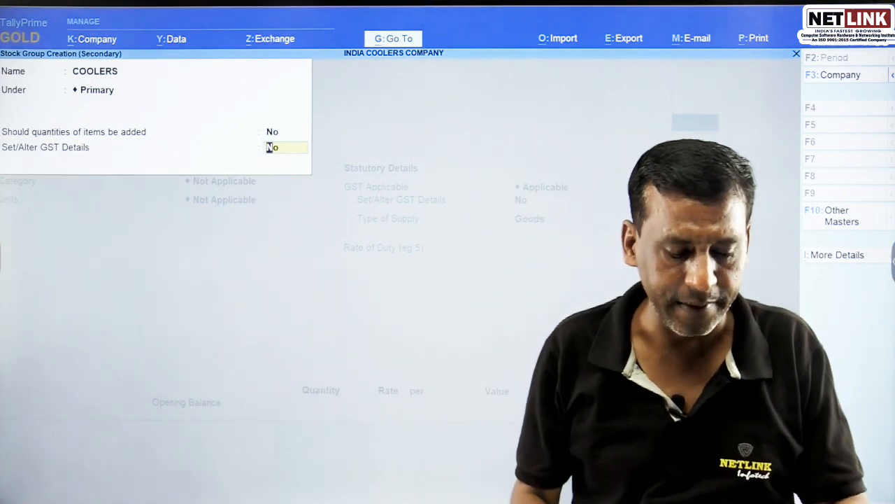
# - Enable GST details for the COOLERS stock group and enter the description COOLERS and HSN/SAC 65892
pyautogui.press('y')
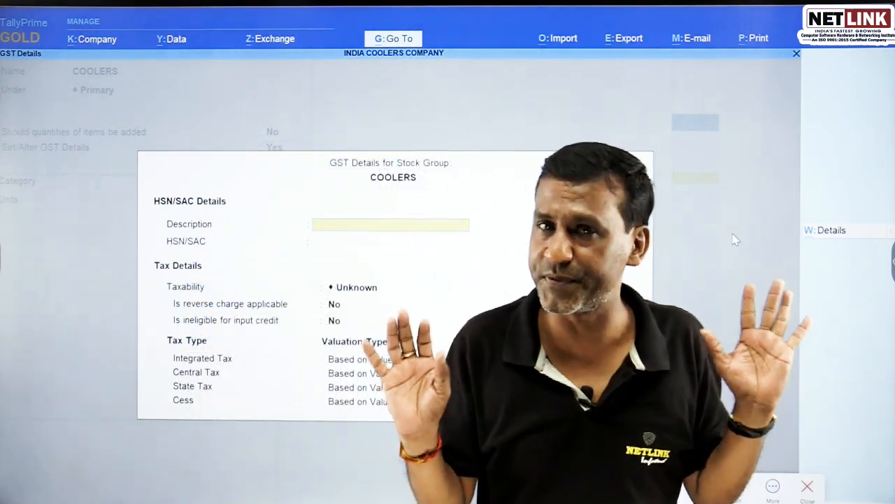
pyautogui.write('COOLERS')
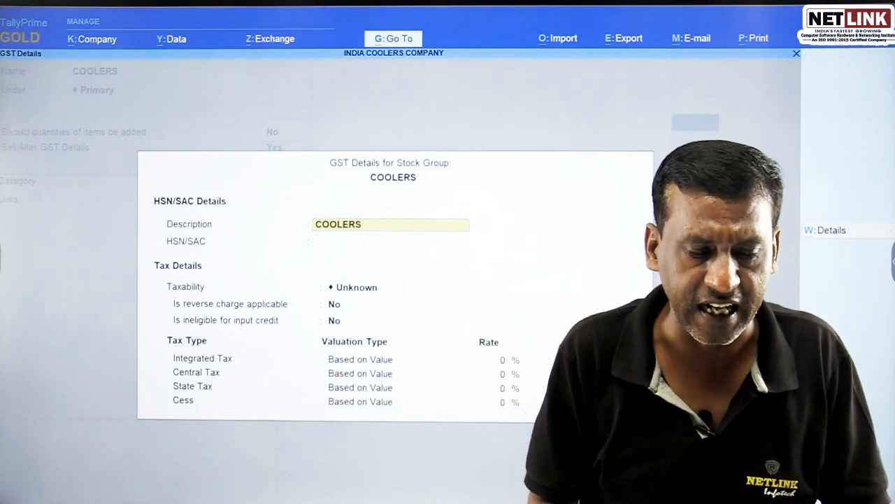
pyautogui.press('Return')
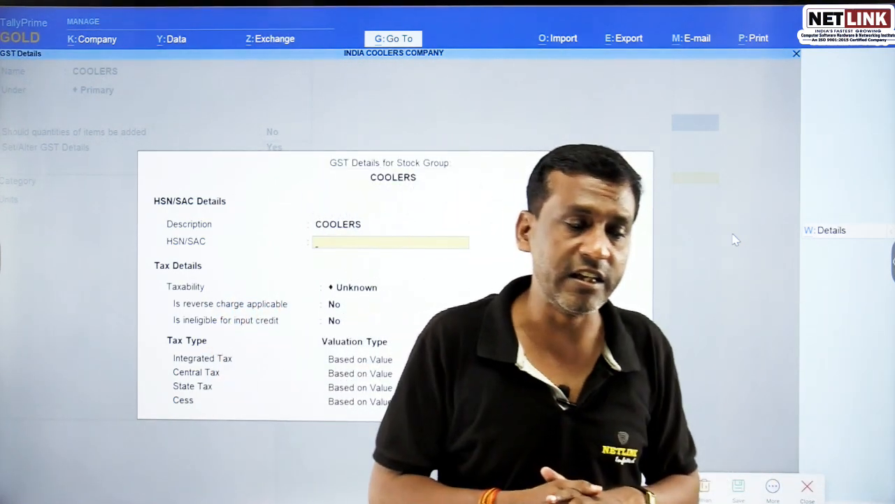
pyautogui.write('65892')
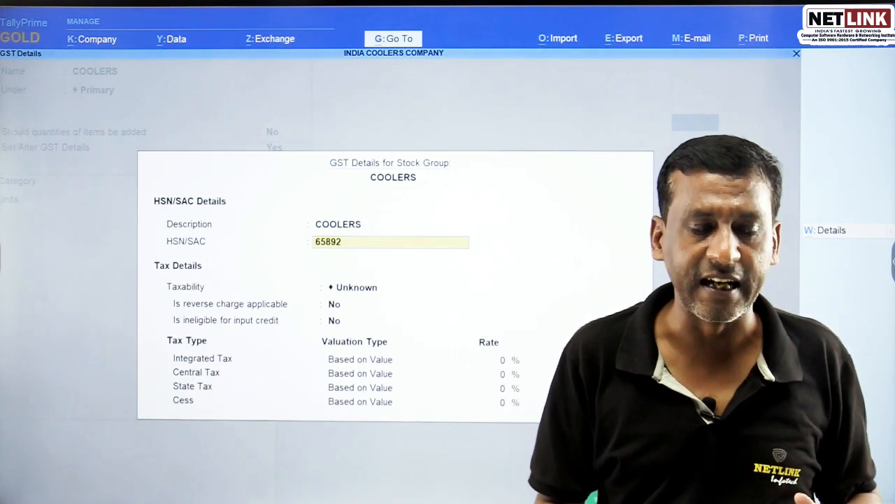
pyautogui.press('Return')
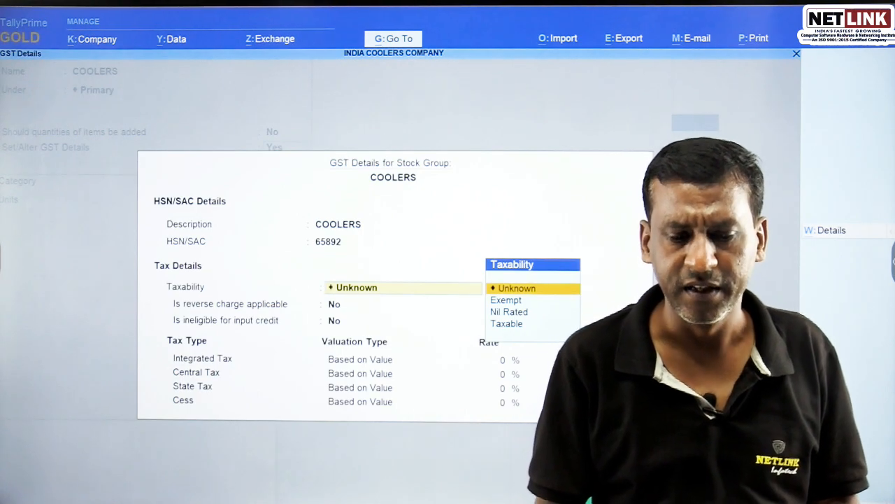
# - Make the COOLERS stock group taxable at 18% integrated tax, split into 9% central and 9% state tax, and save it
pyautogui.write('u')
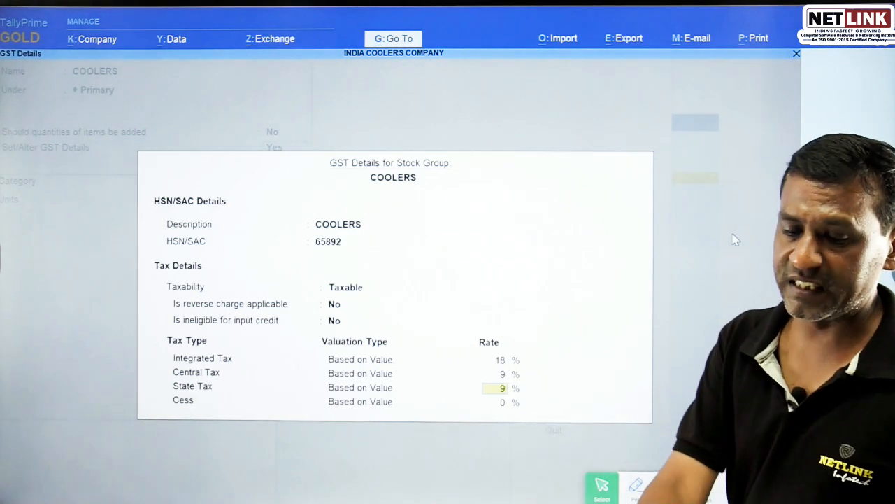
pyautogui.press('Return')
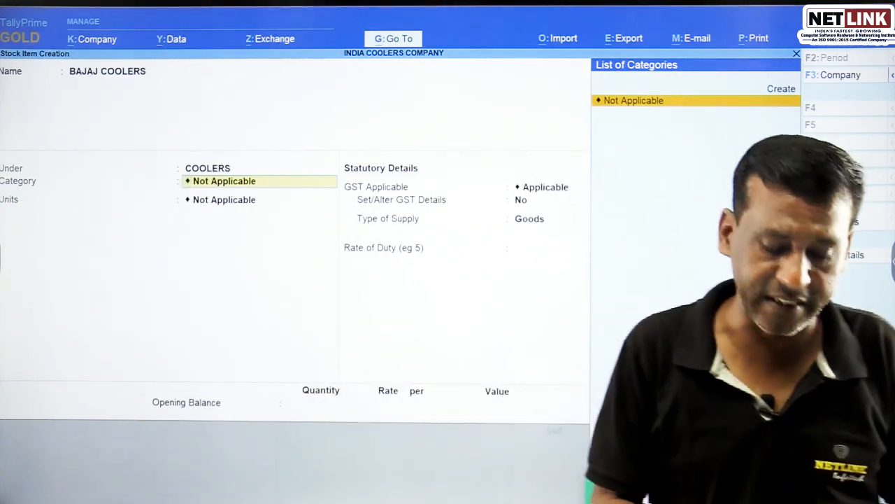
# - Create a stock category named BAJAJ under Primary from within the item and assign it to BAJAJ COOLERS
pyautogui.hotkey('alt', 'c')
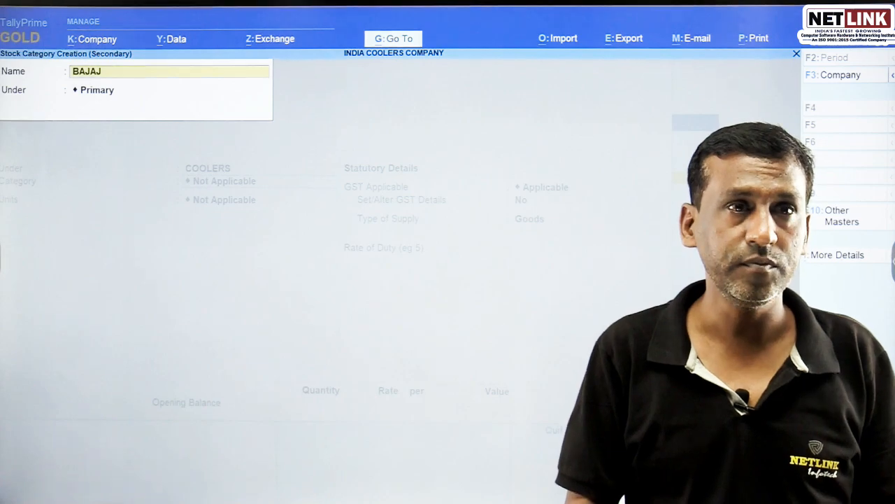
pyautogui.press('Return')
pyautogui.press('Return')
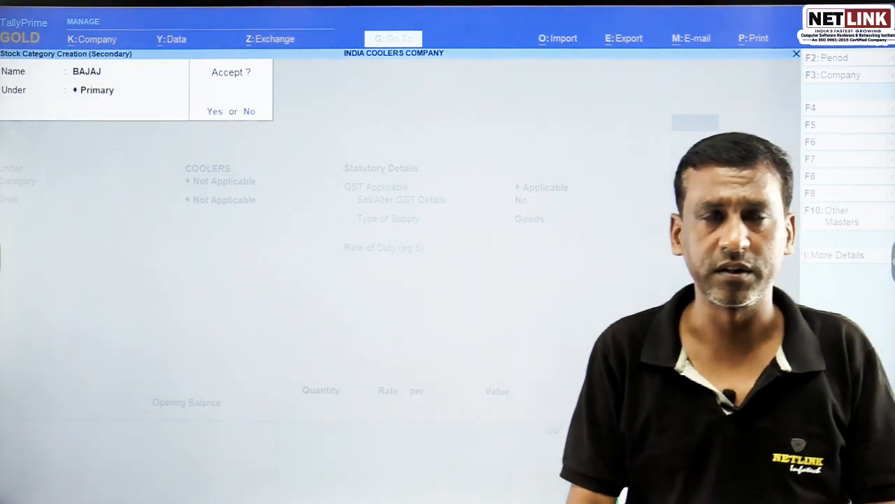
pyautogui.press('Return')
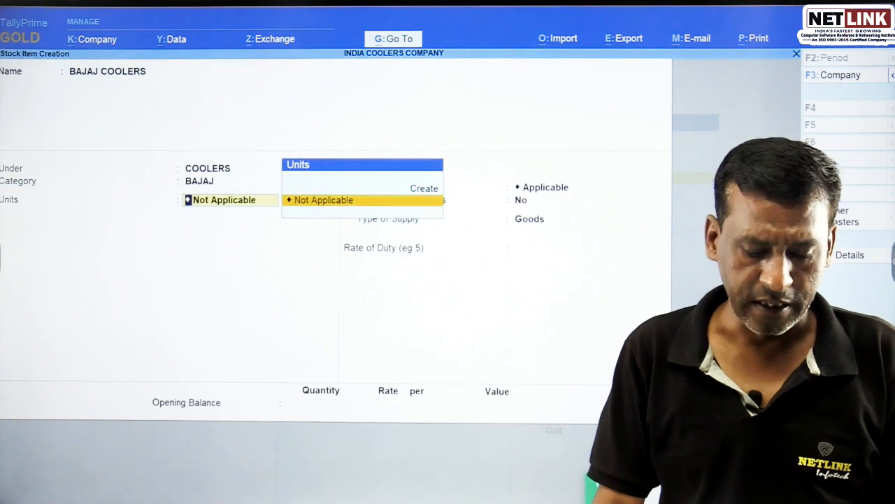
# - Create a simple unit PCS for the item with formal name PIECES, UQC PCS-PIECES and 0 decimal places
pyautogui.hotkey('alt', 'c')
pyautogui.write('PCS')
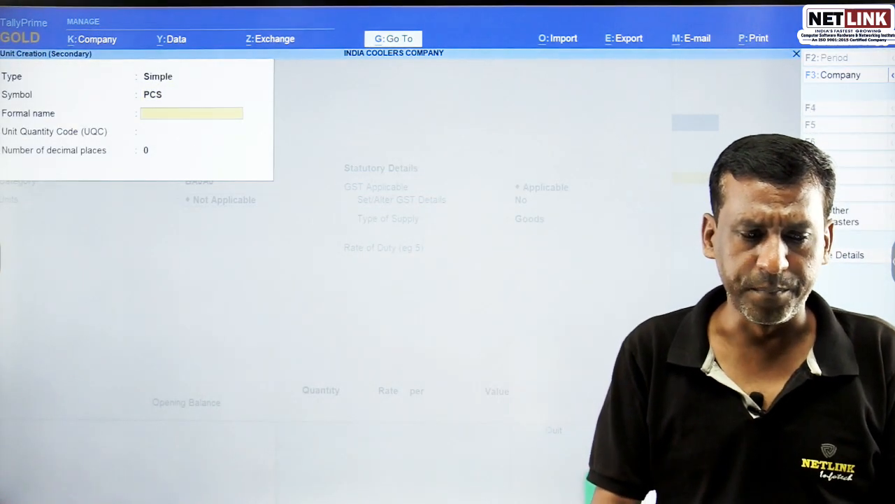
pyautogui.press('Return')
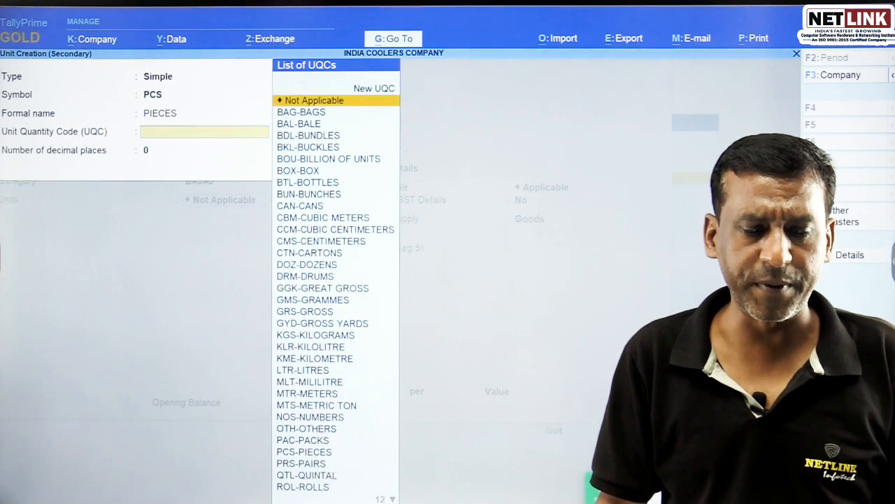
pyautogui.write('PIECES')
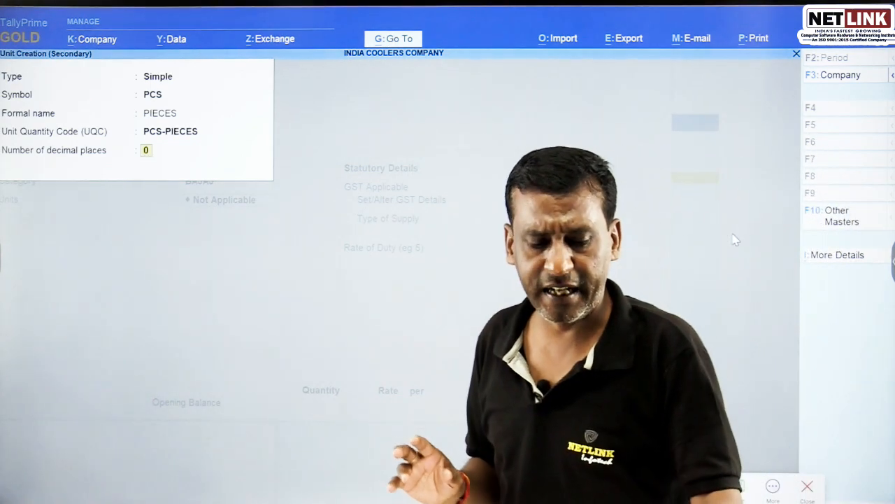
pyautogui.press('BackSpace')
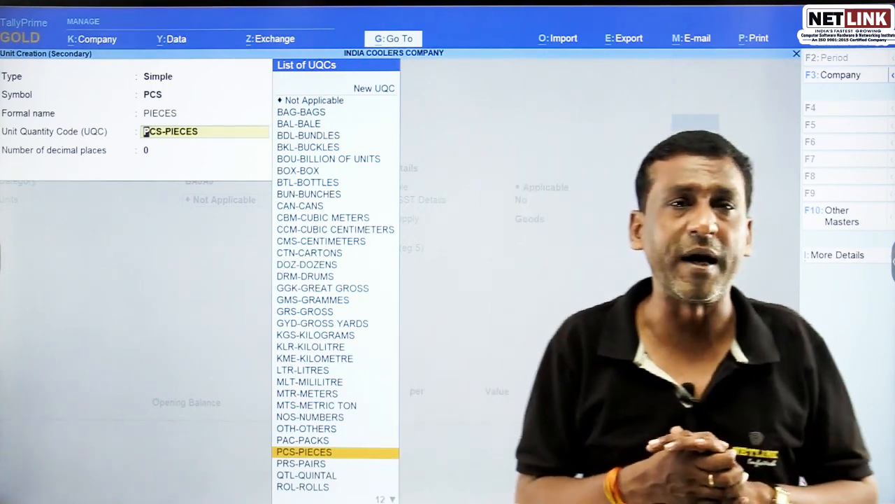
pyautogui.press('Return')
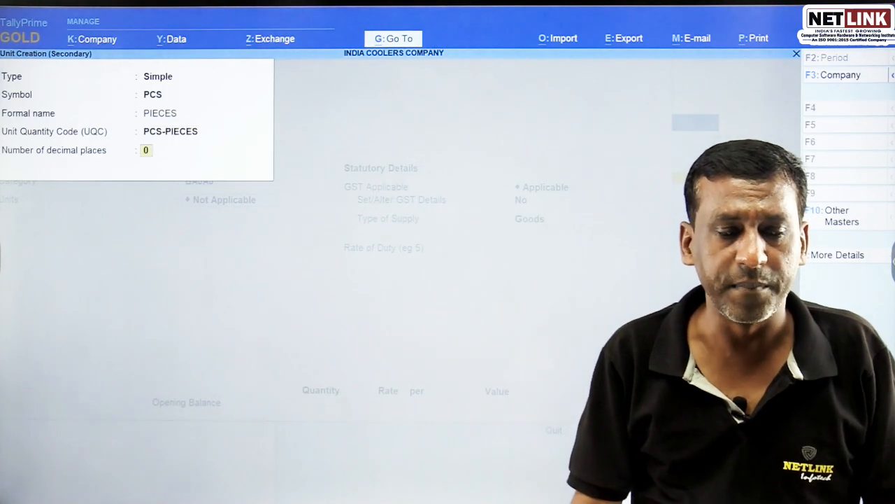
pyautogui.press('Return')
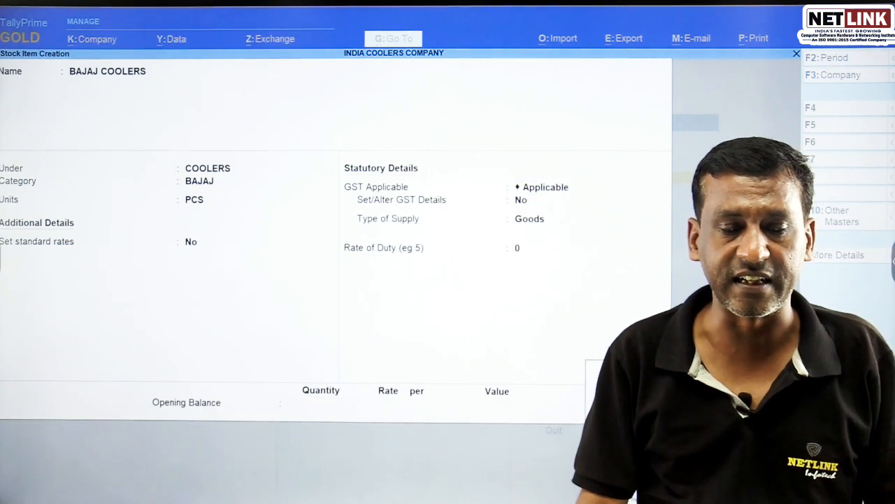
# - Save the BAJAJ COOLERS stock item and return to the Gateway of Tally
pyautogui.press('Escape')
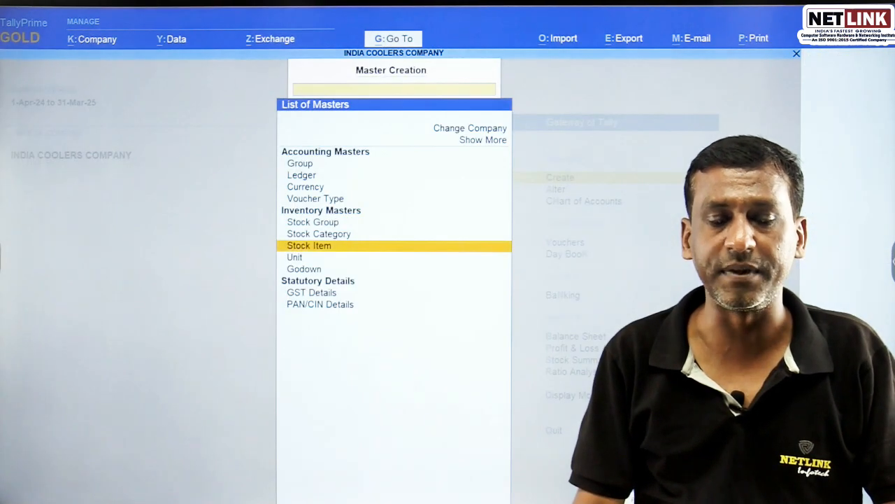
pyautogui.press('Escape')
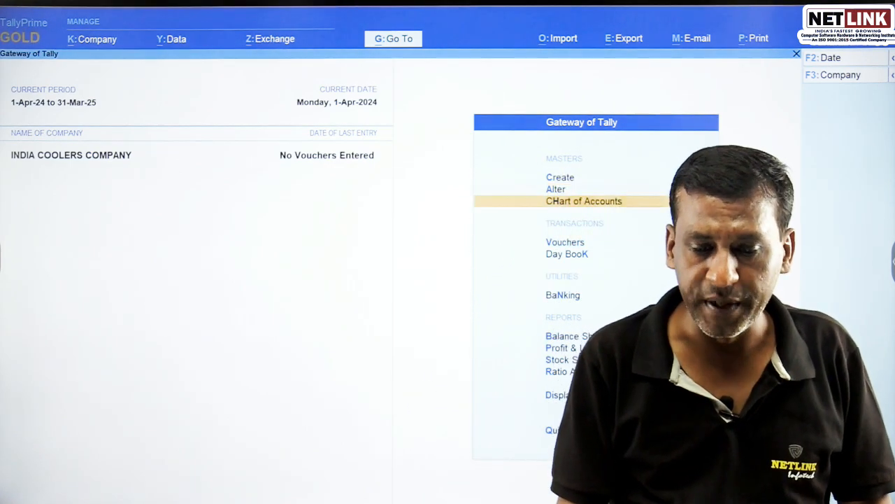
# - Start a purchase voucher with supplier invoice number 123 dated 1-Apr-24
pyautogui.press('Return')
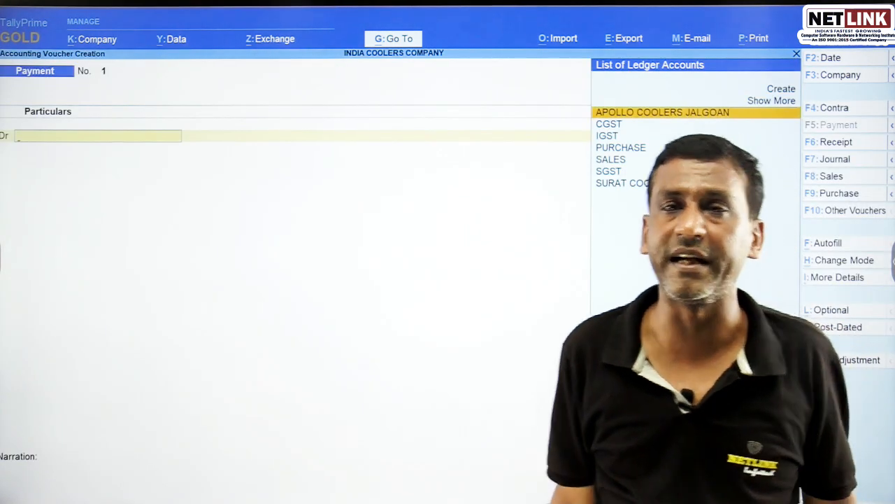
pyautogui.click(826, 198)
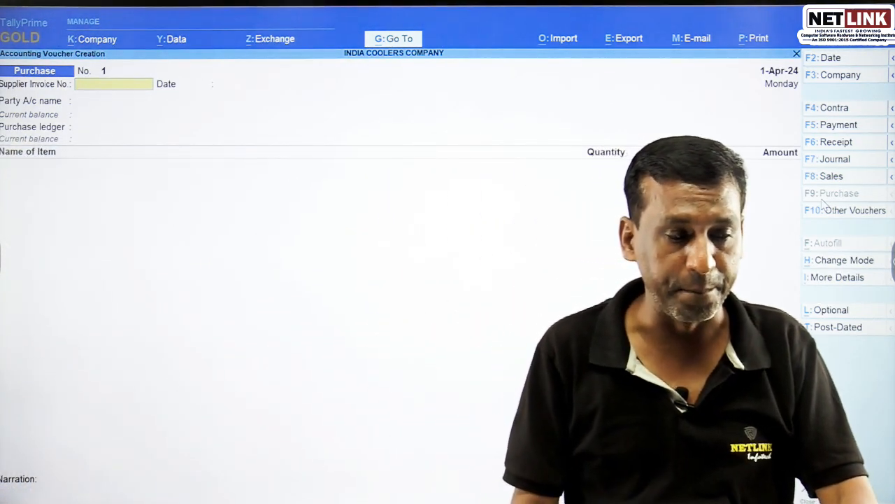
pyautogui.write('123')
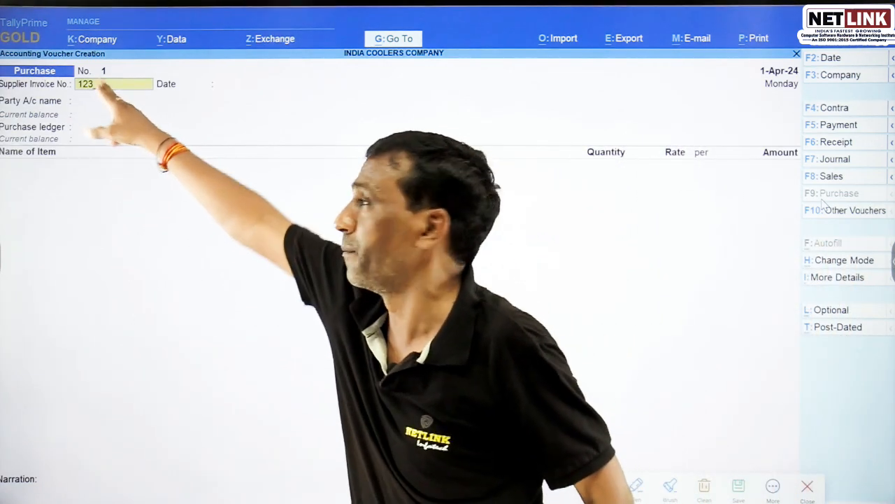
pyautogui.press('Return')
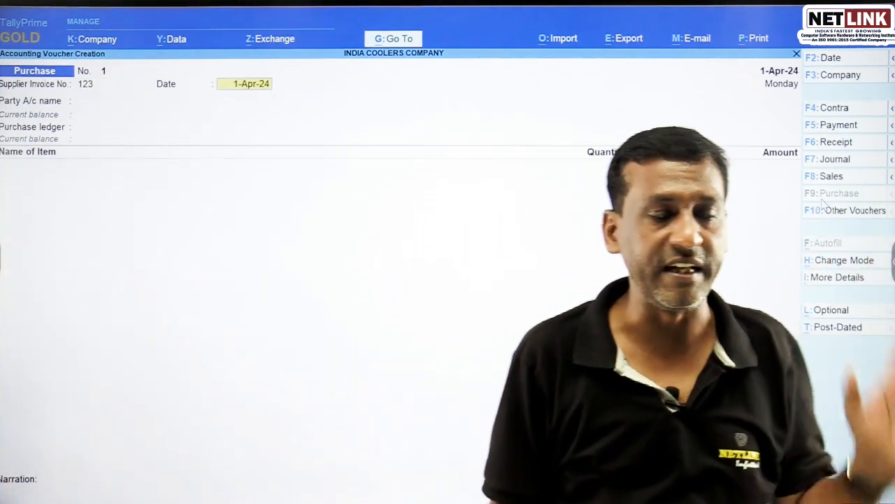
pyautogui.press('Return')
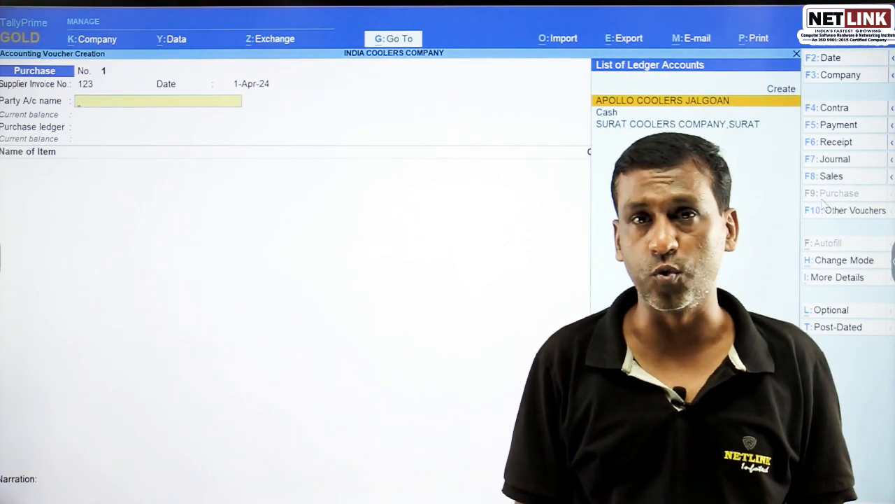
# - Set APOLLO COOLERS JALGOAN as the purchase party with its default receipt and party details, and choose PURCHASE as the purchase ledger
pyautogui.press('Return')
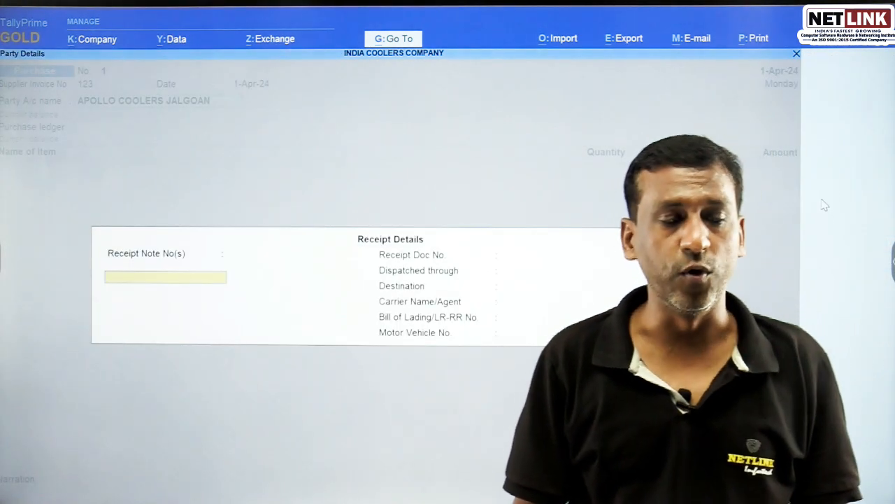
pyautogui.hotkey('ctrl', 'a')
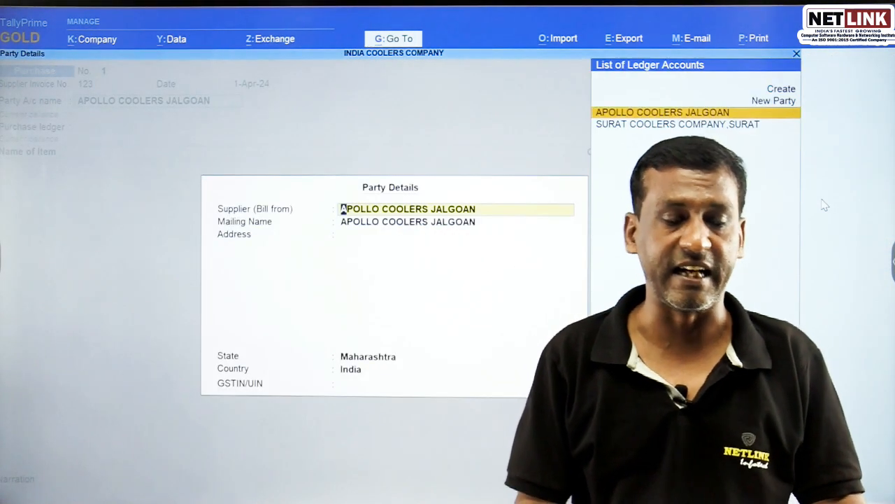
pyautogui.hotkey('ctrl', 'a')
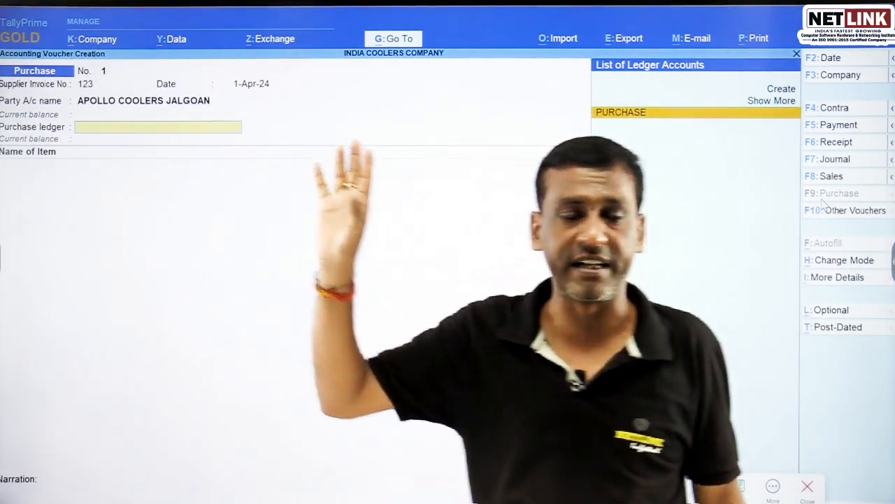
pyautogui.press('Return')
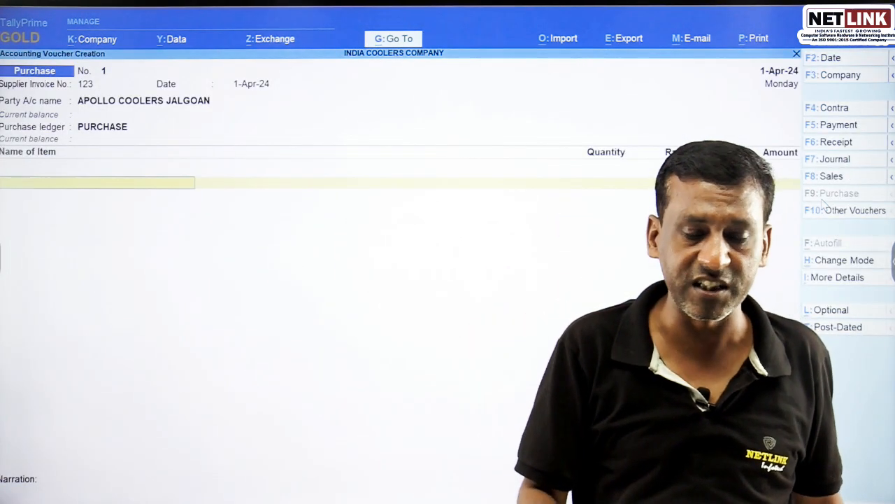
pyautogui.press('BackSpace')
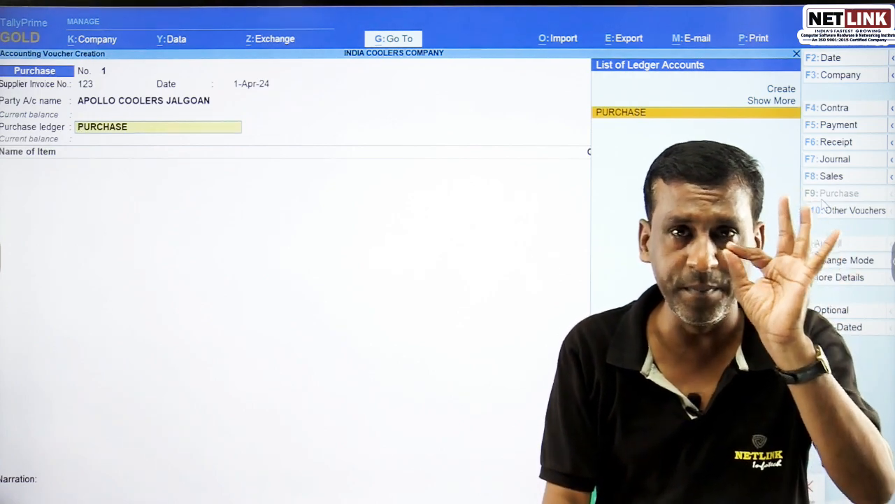
pyautogui.press('Return')
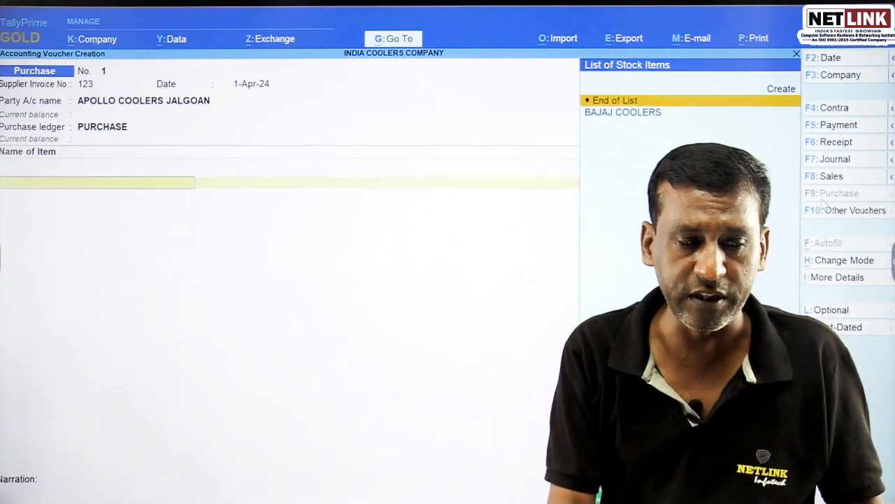
pyautogui.press('BackSpace')
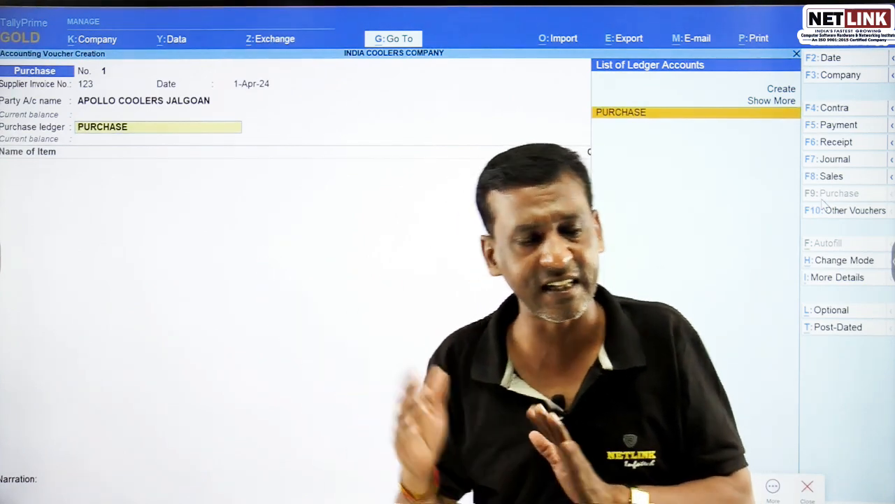
pyautogui.press('Return')
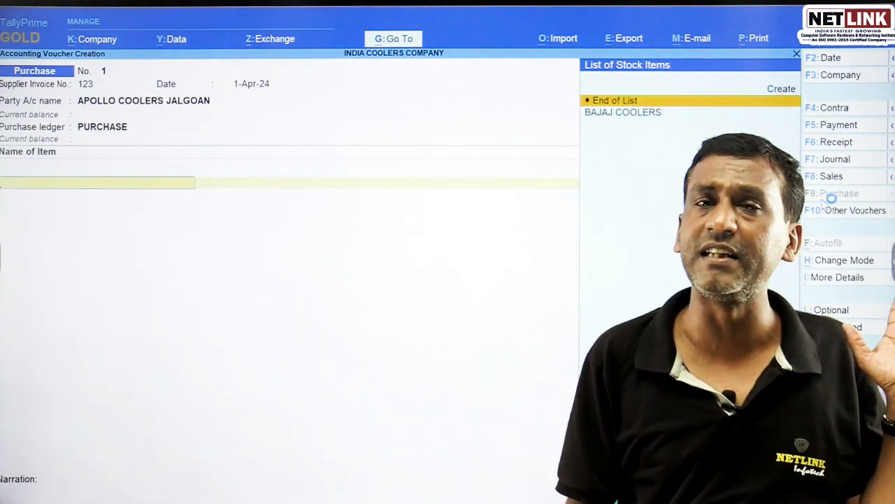
# - Add 10 PCS of BAJAJ COOLERS at a rate of 10,000.00 to the purchase voucher and end the item list
pyautogui.press('Down')
pyautogui.press('Return')
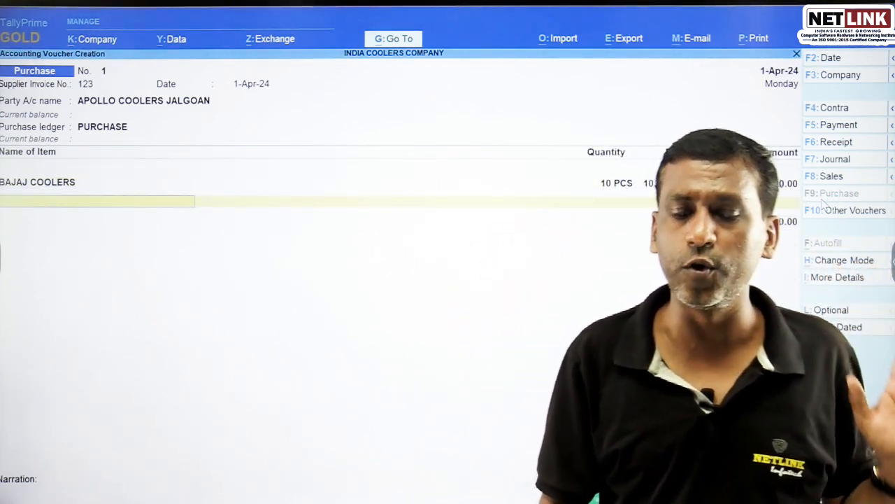
pyautogui.press('Return')
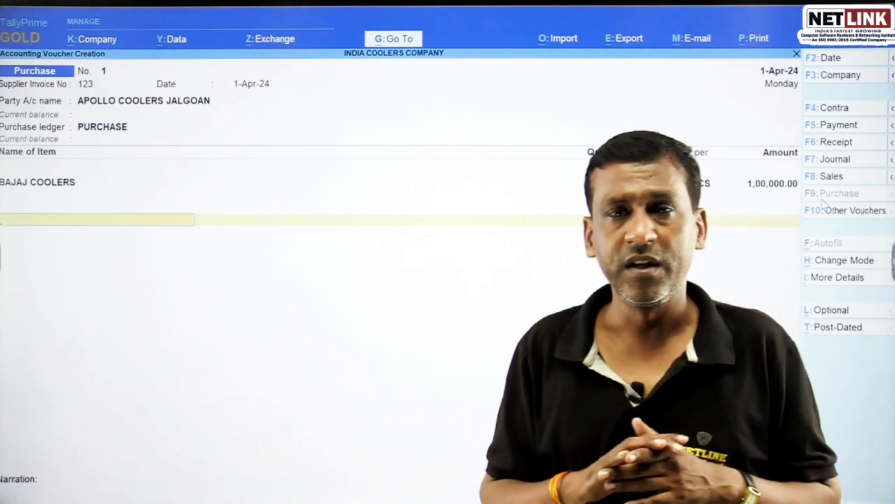
# - Add the IGST ledger to the purchase voucher with its automatically calculated tax amount
pyautogui.press('Return')
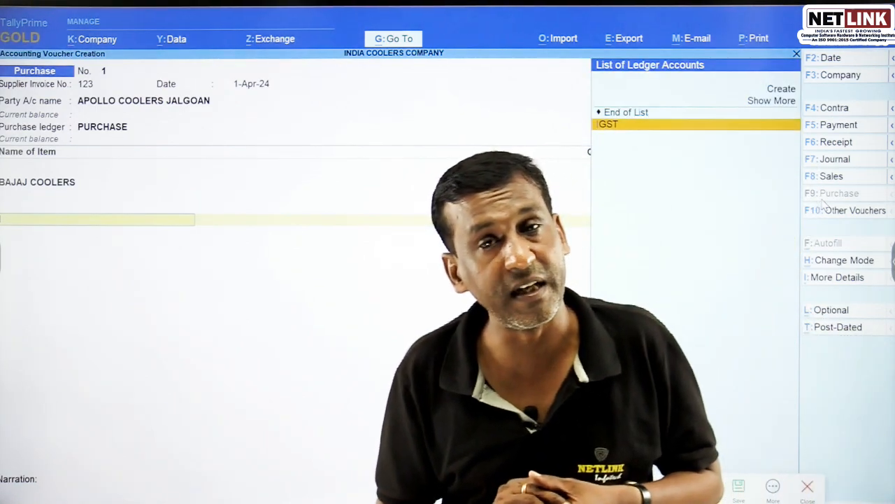
pyautogui.press('Return')
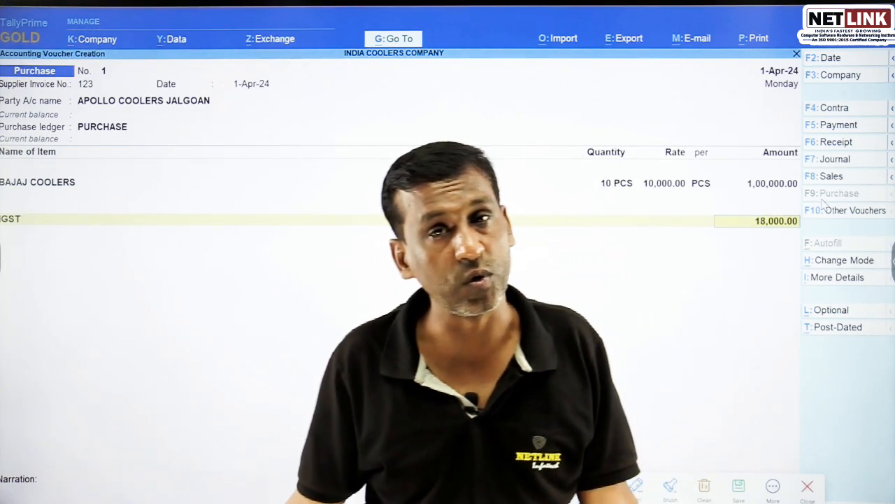
pyautogui.press('Return')
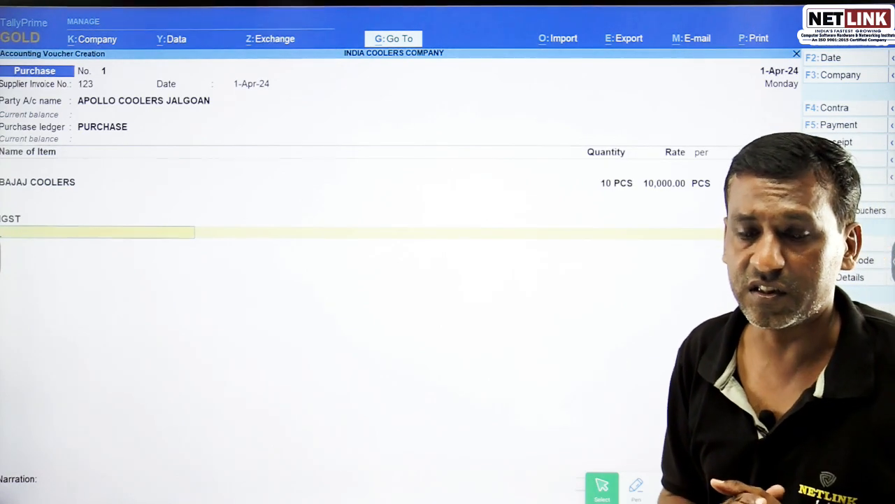
# - End the ledger list, book the full bill amount as a New Ref for the party, and save the purchase voucher
pyautogui.press('Return')
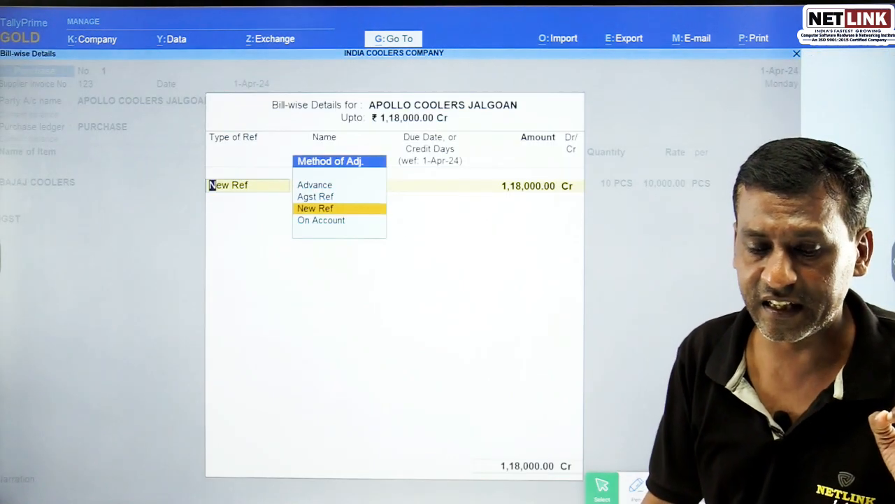
pyautogui.press('Return')
pyautogui.press('Return')
pyautogui.press('Return')
pyautogui.press('Return')
pyautogui.press('Return')
pyautogui.press('Return')
pyautogui.press('Return')
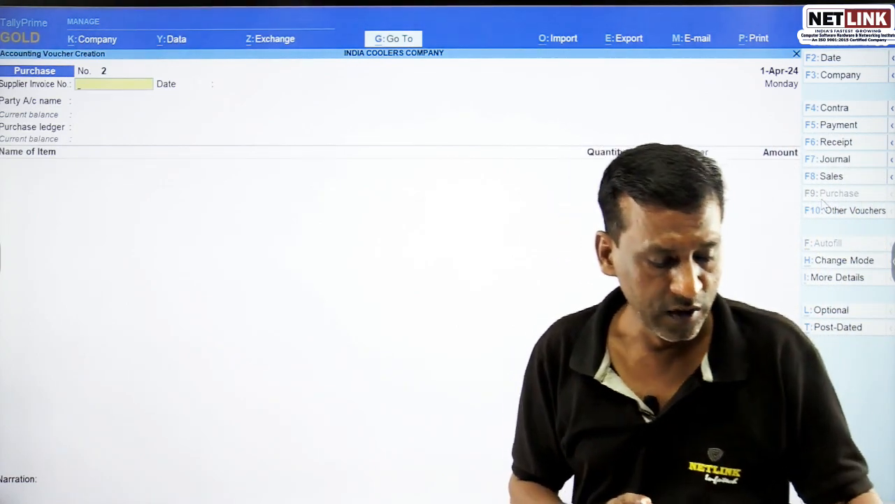
# - Set the voucher date to 2-Apr-24 and switch to a sales voucher
pyautogui.press('F2')
pyautogui.press('Return')
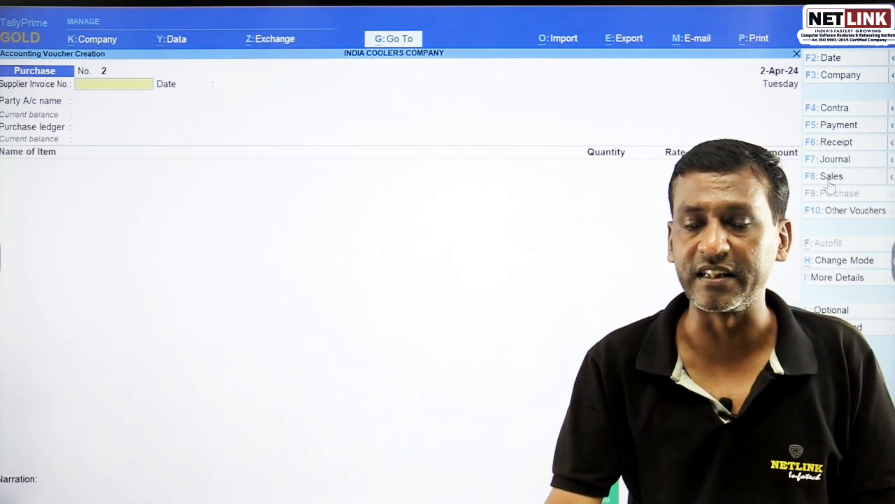
pyautogui.click(831, 177)
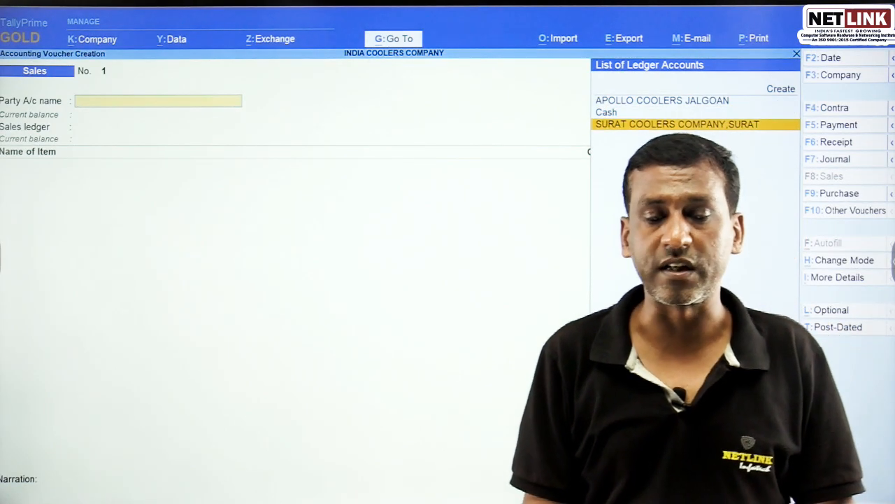
# - Choose SURAT COOLERS COMPANY,SURAT as the party, accept the dispatch and party details, and select the SALES ledger
pyautogui.press('Return')
pyautogui.hotkey('ctrl', 'a')
pyautogui.hotkey('ctrl', 'a')
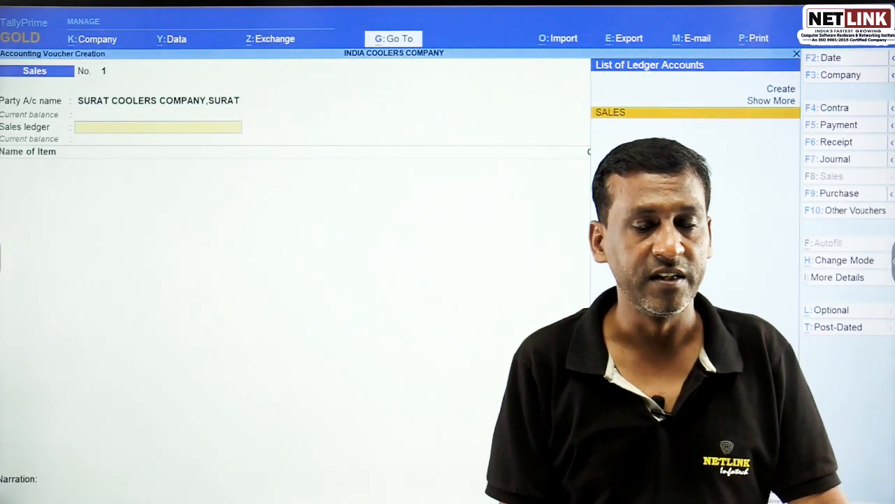
pyautogui.press('Return')
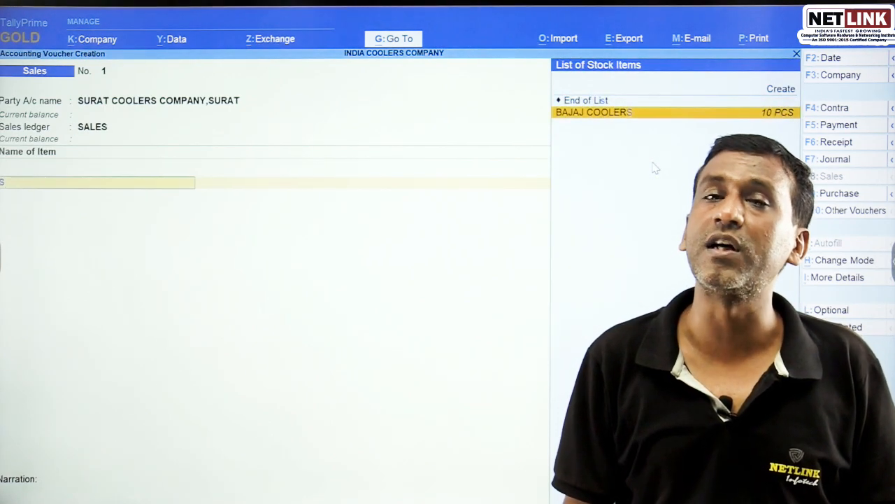
# - Add 5 PCS of BAJAJ COOLERS at a rate of 15,000.00 to the sales voucher
pyautogui.write('S')
pyautogui.press('Return')
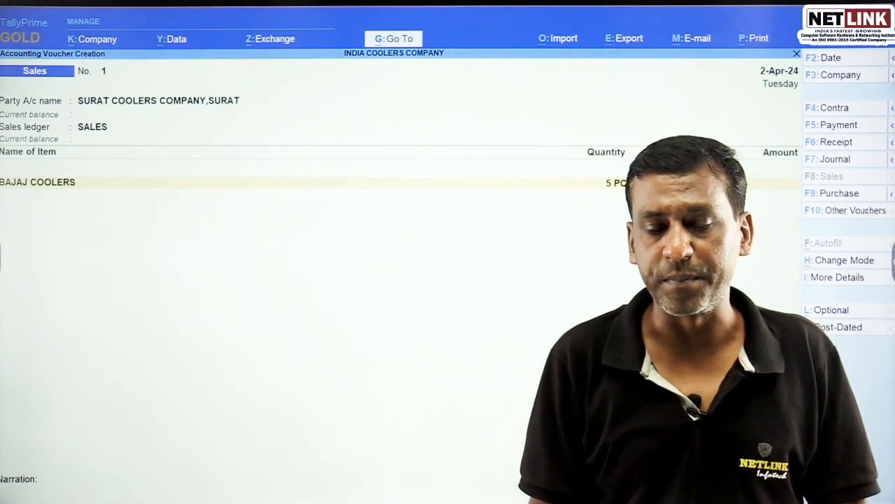
pyautogui.press('Return')
pyautogui.press('Return')
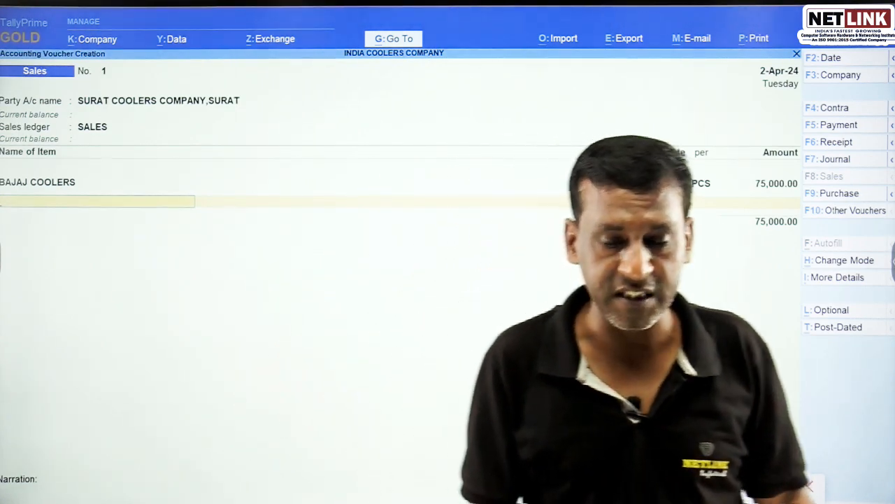
# - End the item list, book the full bill amount as New Ref 1 for the party, and save the sales voucher
pyautogui.press('Return')
pyautogui.press('Return')
pyautogui.press('Return')
pyautogui.press('Return')
pyautogui.press('Return')
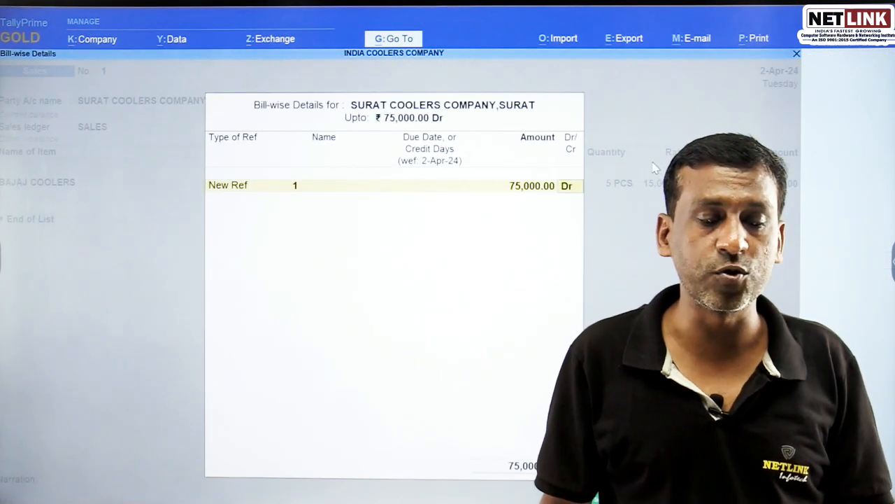
pyautogui.press('Return')
pyautogui.press('Return')
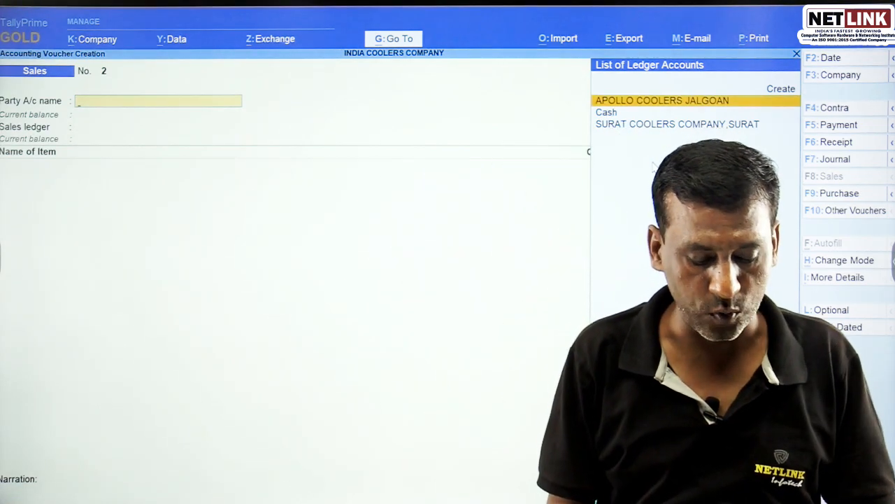
# - Create a party ledger named RAJHANS COOLERS HARDA under Sundry Debtors from the new sales voucher
pyautogui.hotkey('alt', 'c')
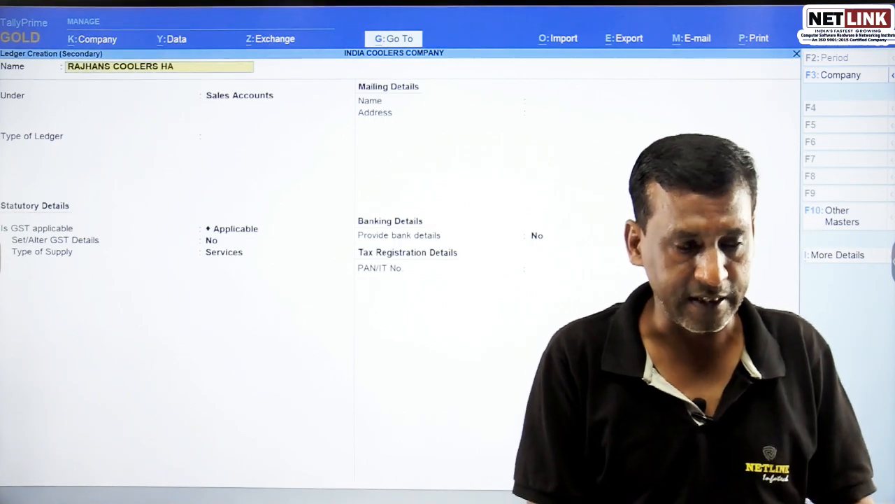
pyautogui.press('Return')
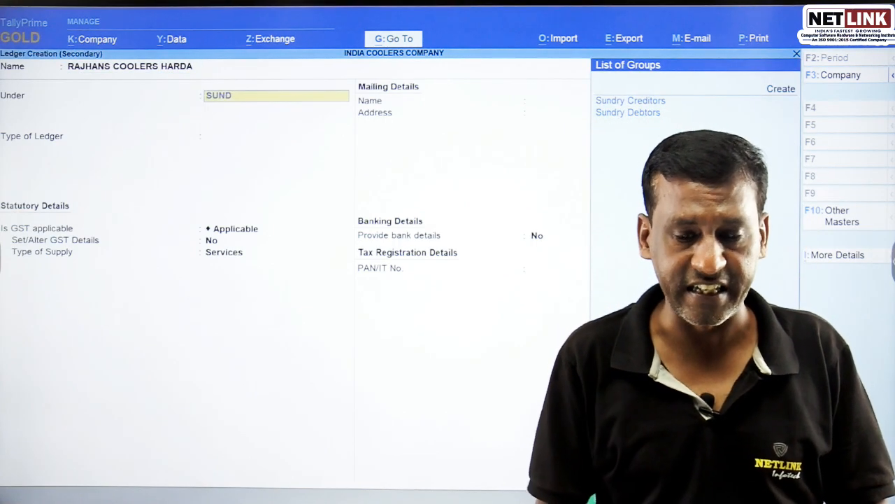
pyautogui.press('Down')
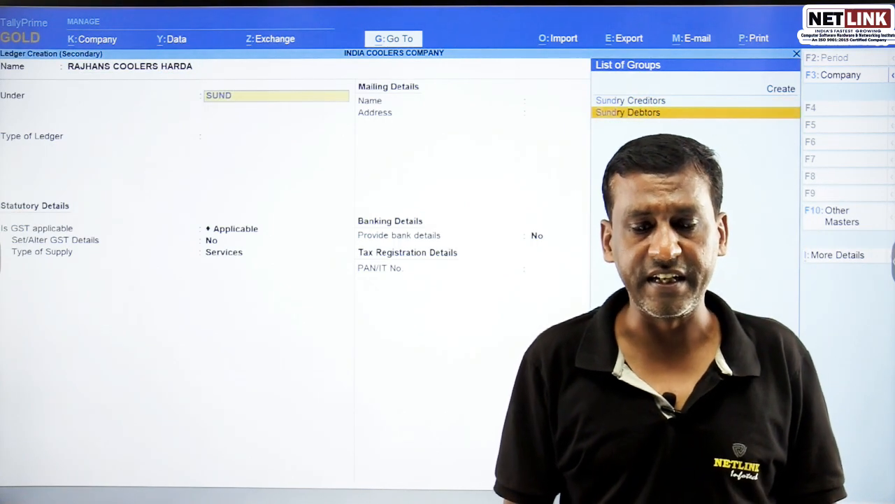
pyautogui.press('Return')
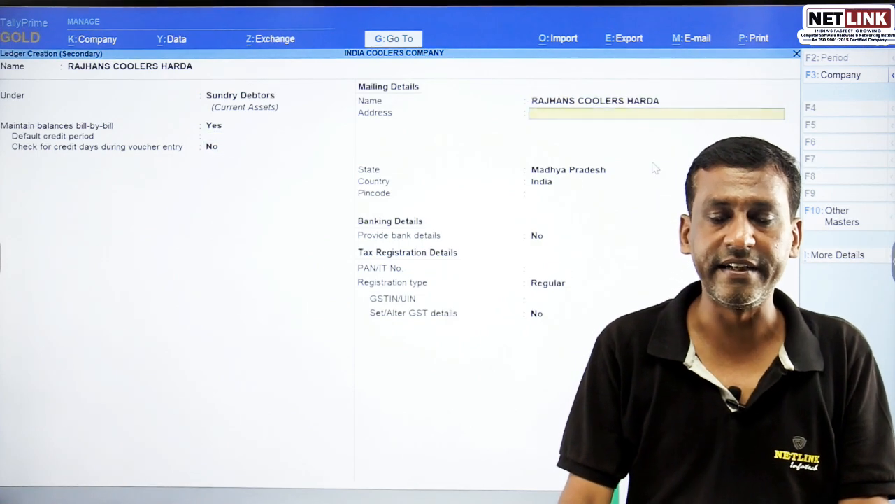
# - Keep Madhya Pradesh as the state and Regular as the registration type, and save the party ledger
pyautogui.press('Return')
pyautogui.press('Return')
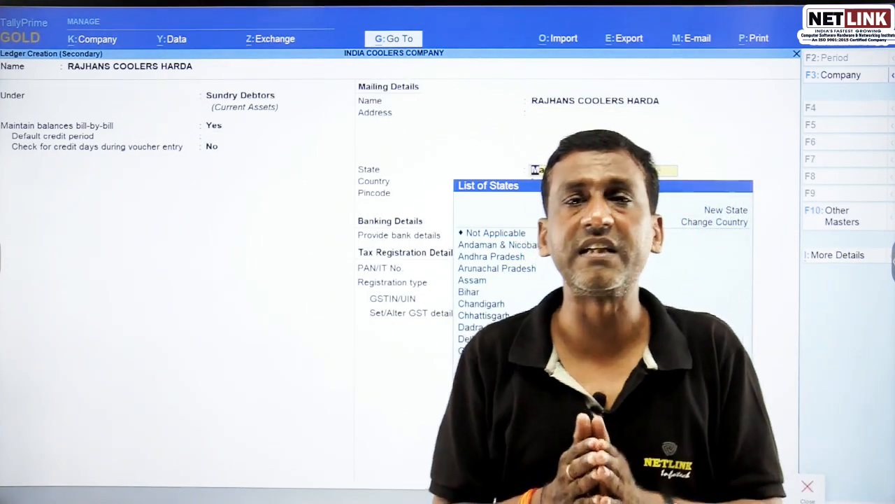
pyautogui.press('Return')
pyautogui.press('Return')
pyautogui.press('Return')
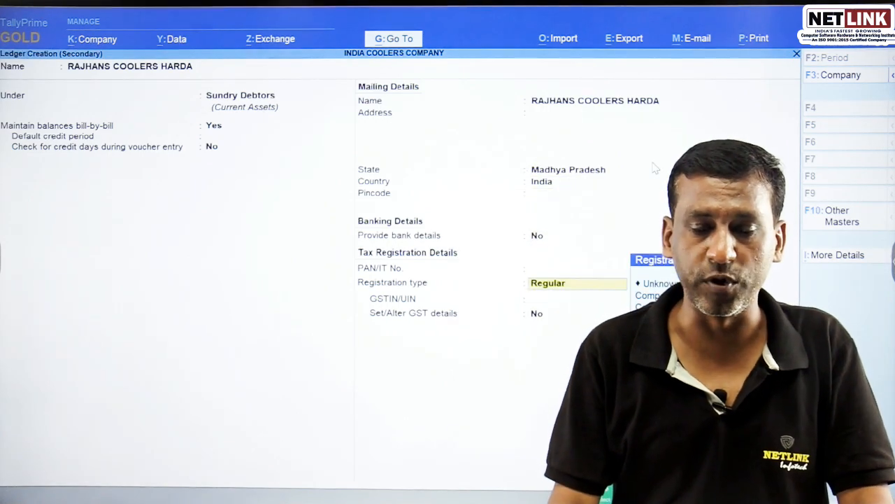
pyautogui.press('Return')
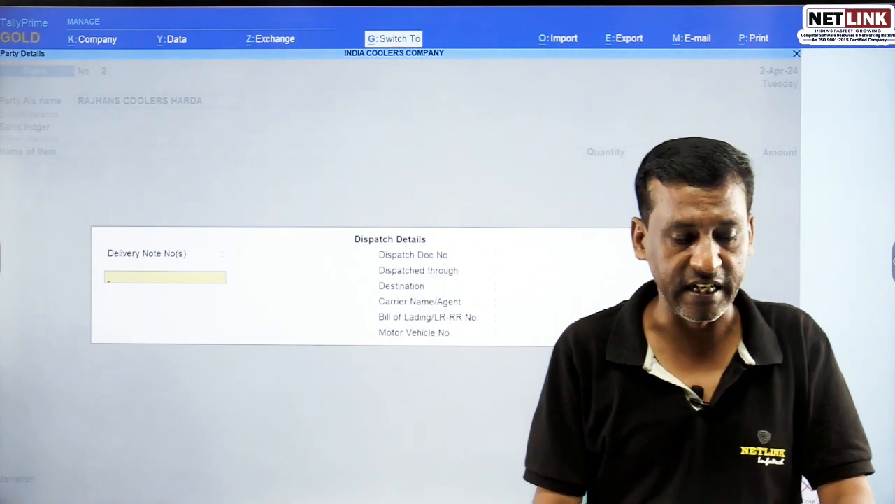
# - Accept the blank dispatch details and the party details, and select the SALES ledger for the second sales voucher
pyautogui.hotkey('ctrl', 'a')
pyautogui.hotkey('ctrl', 'a')
pyautogui.press('Return')
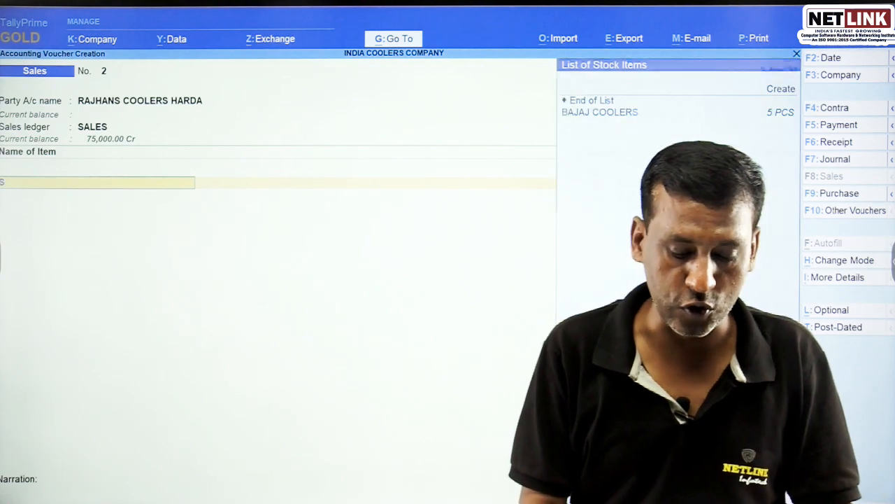
# - Add 5 PCS of BAJAJ COOLERS at a rate of 15,000.00 to the second sales voucher and end the item list
pyautogui.press('Down')
pyautogui.press('Down')
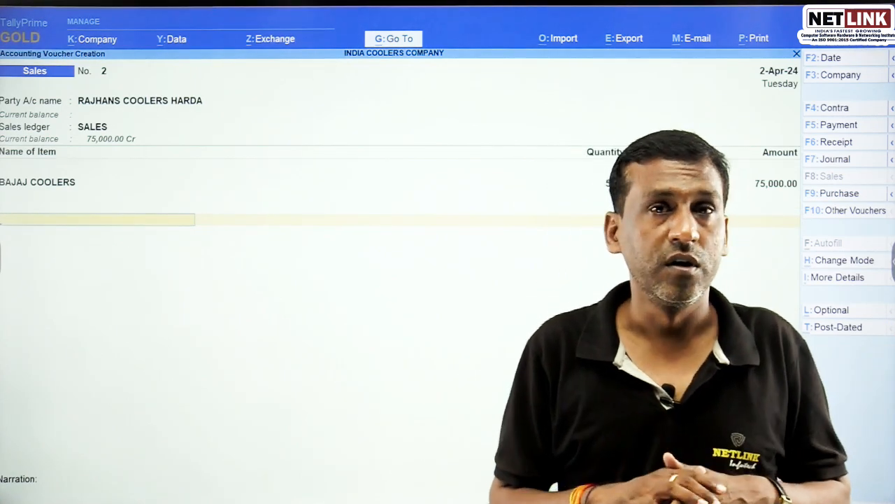
pyautogui.press('Return')
# - Try the IGST ledger on the sale within Madhya Pradesh, and replace it with the CGST and SGST ledgers
pyautogui.write('ig')
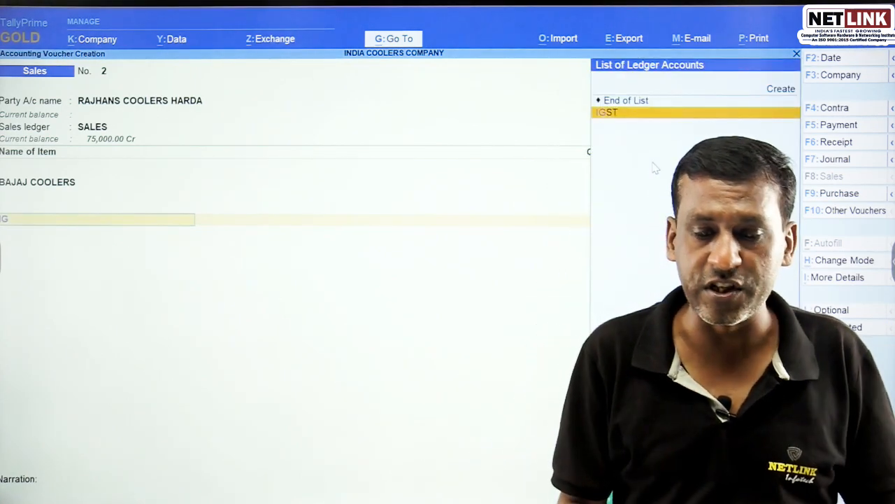
pyautogui.press('Return')
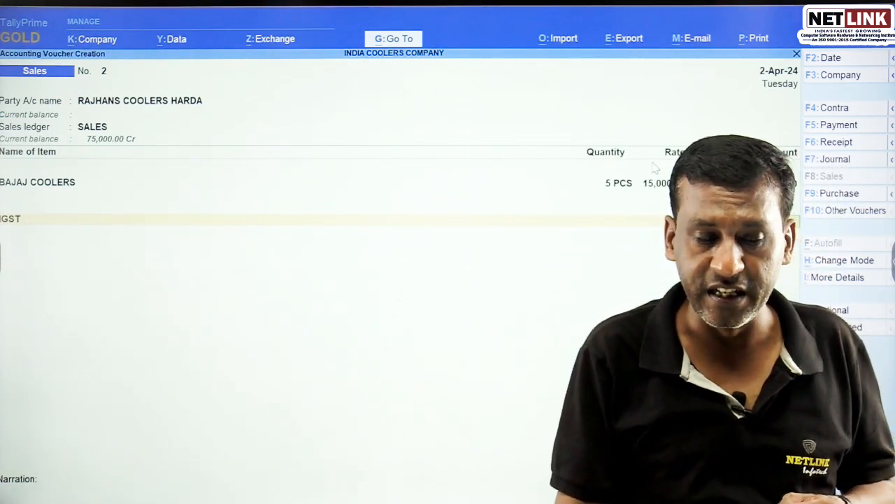
pyautogui.press('BackSpace')
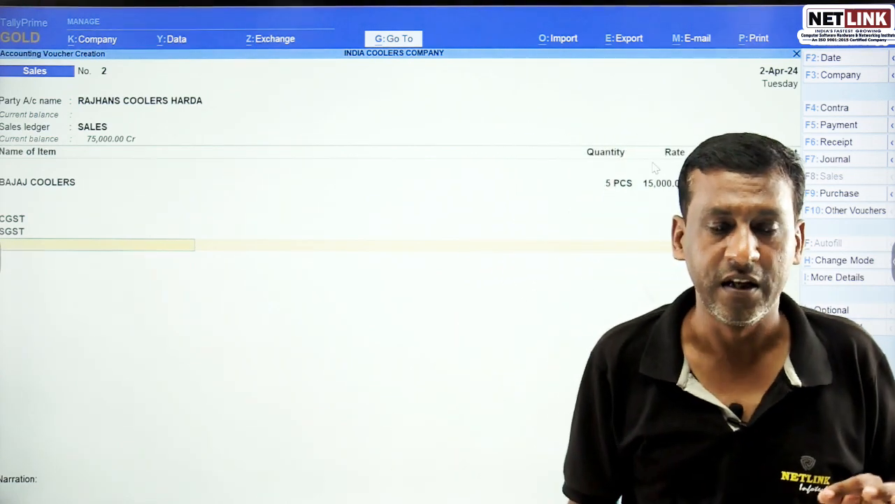
# - End the ledger list, book the full bill amount as New Ref 2 for RAJHANS COOLERS HARDA, and save the voucher
pyautogui.press('Return')
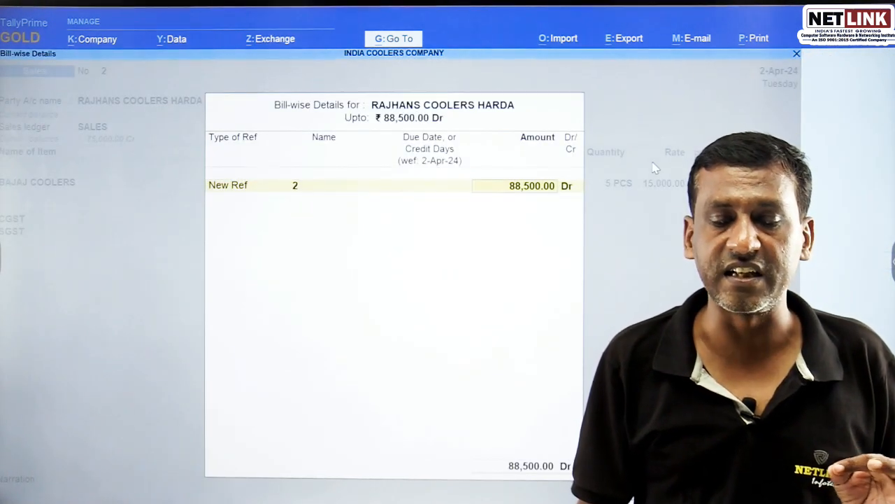
pyautogui.press('Return')
pyautogui.press('Return')
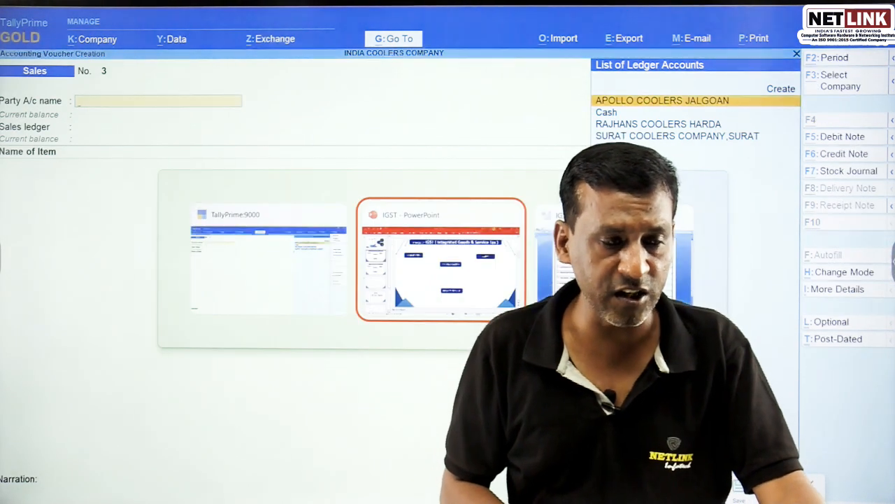
# - Switch to the IGST presentation in PowerPoint to view the slide on the process of IGST
pyautogui.hotkey('alt', 'Tab')
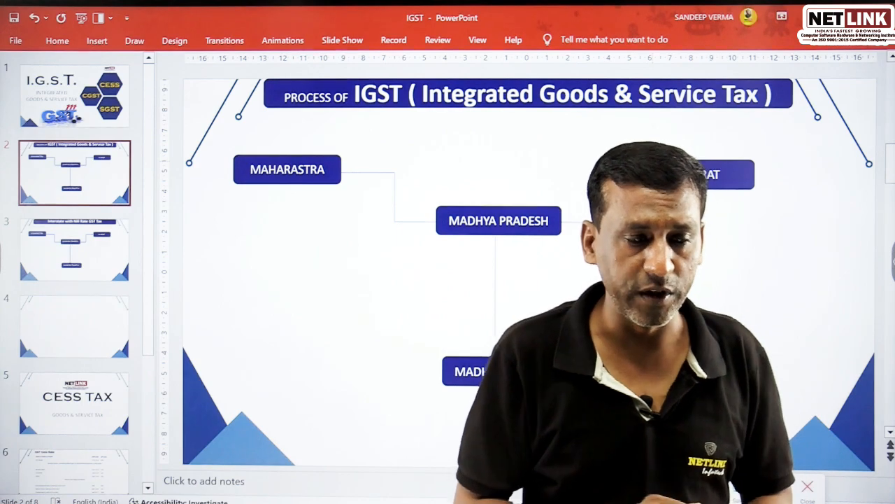